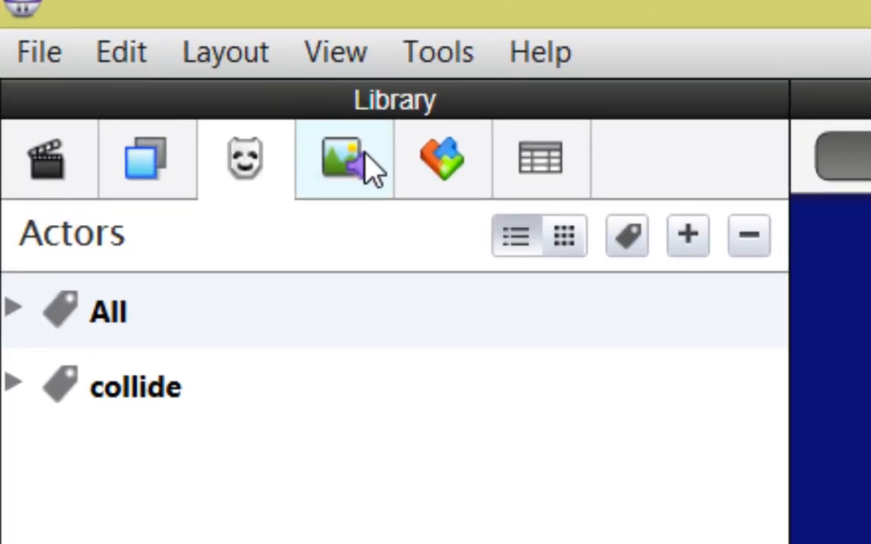
- Create a new actor from the wall image at the end of the media library
click(362, 184)
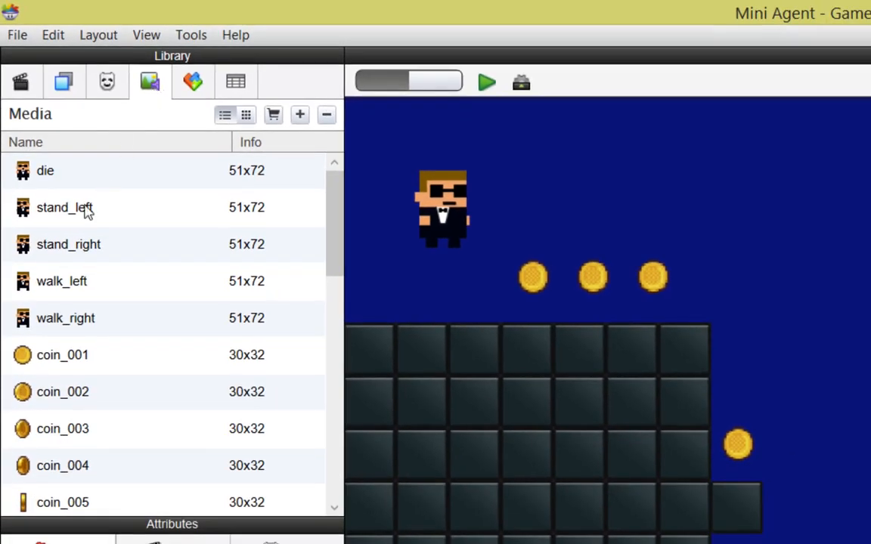
drag(338, 222, 317, 366)
scroll(307, 387, down, 5)
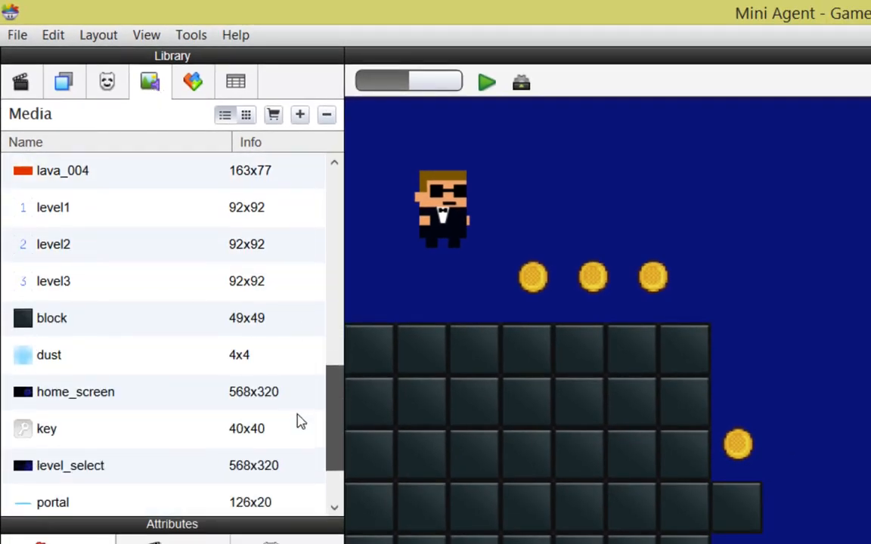
click(249, 464)
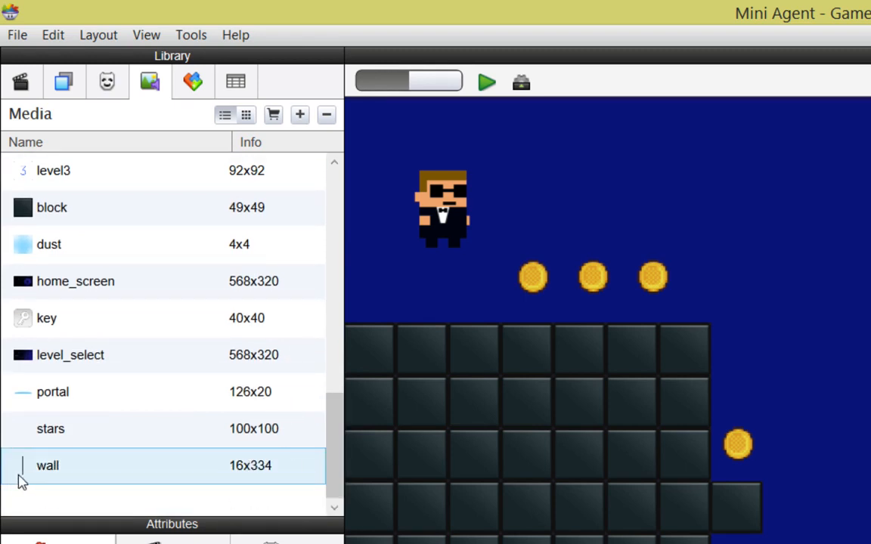
drag(72, 407, 52, 153)
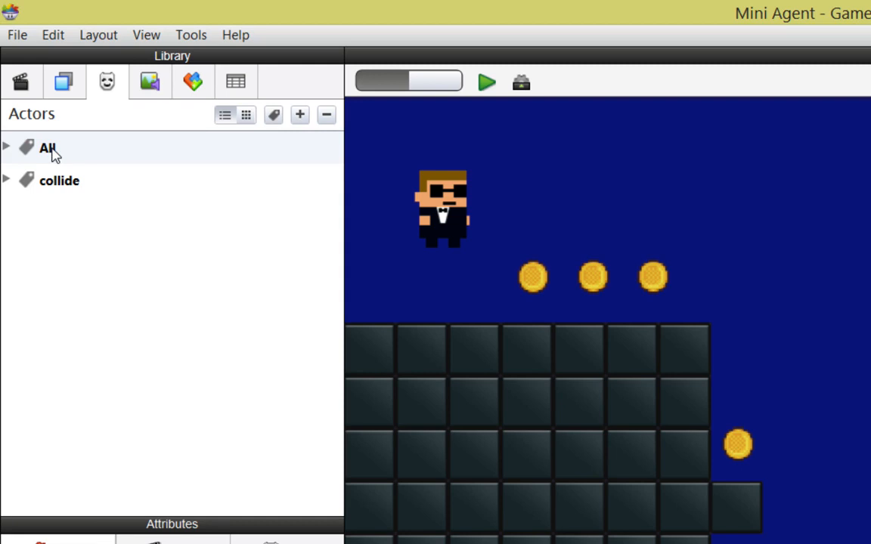
- Create another new actor from the key image in the media library
click(153, 84)
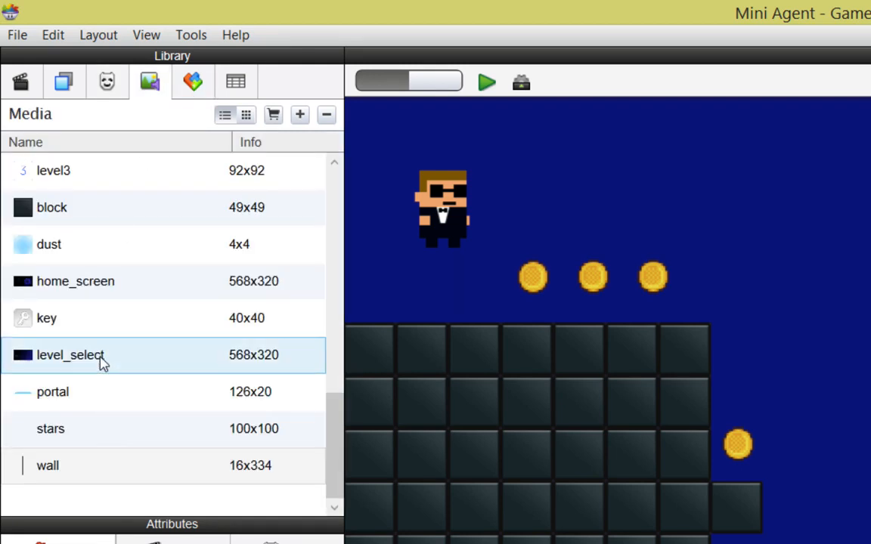
drag(26, 332, 49, 151)
click(12, 150)
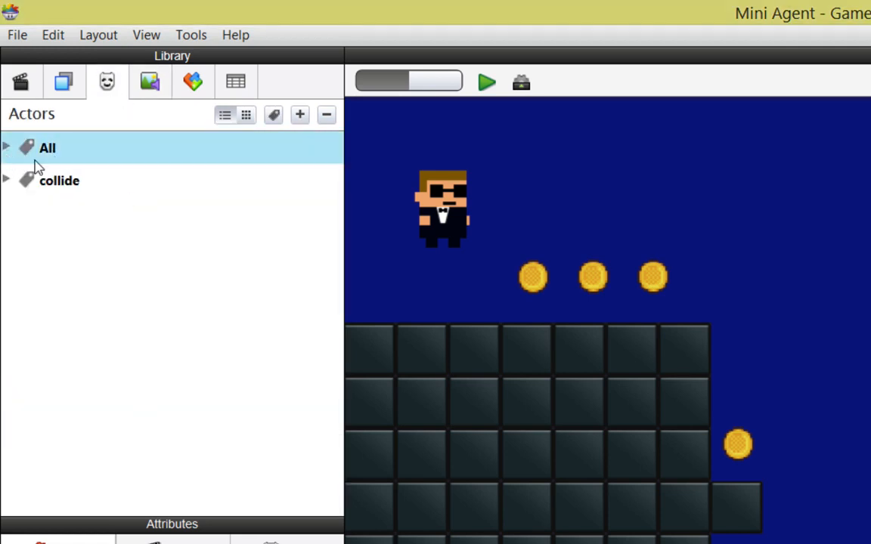
- Expand the All tag in the actor library and delete the surplus key actor, Actor 1
click(5, 149)
scroll(100, 274, down, 1)
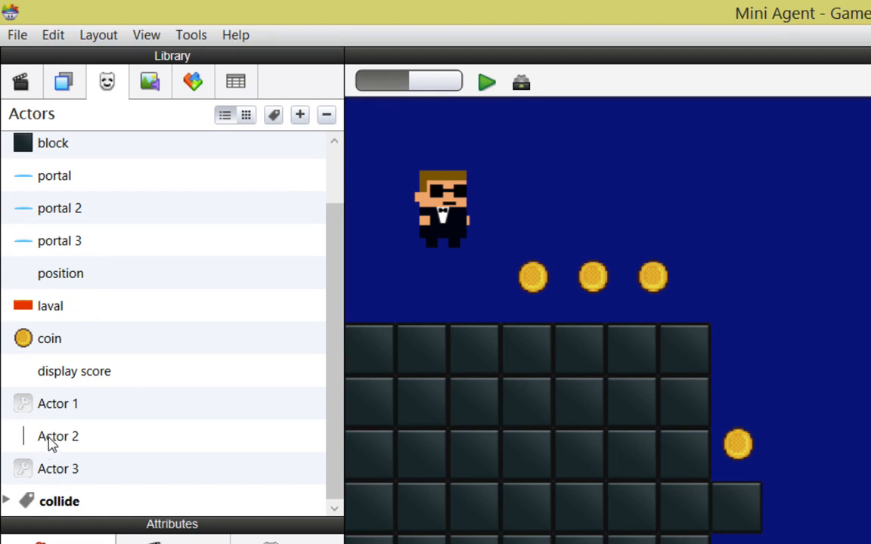
click(76, 414)
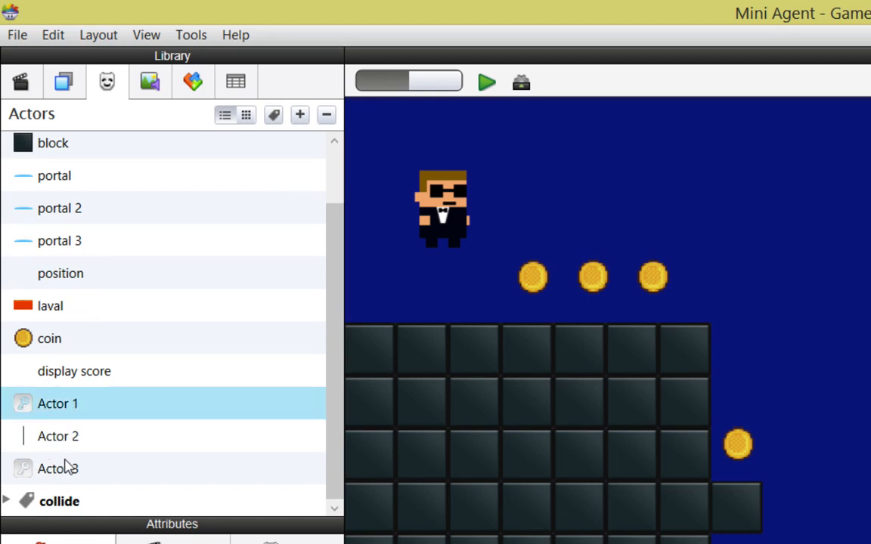
click(328, 117)
- Rename Actor 2 as wall and Actor 3 as key
double_click(59, 439)
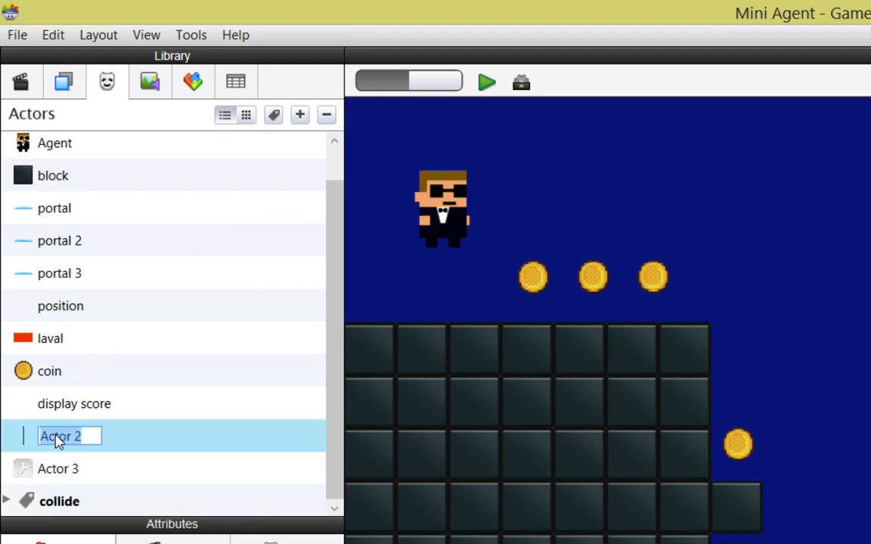
text(wal)
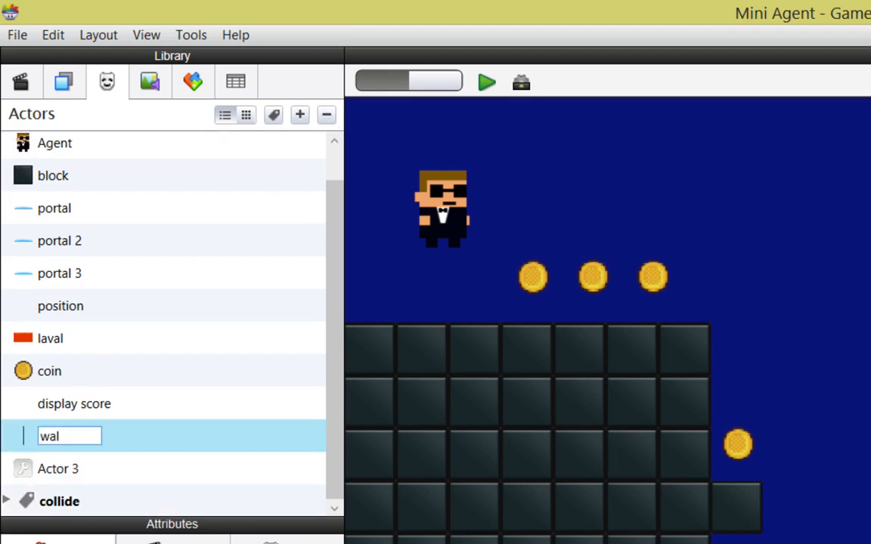
text(l)
key(Return)
double_click(61, 470)
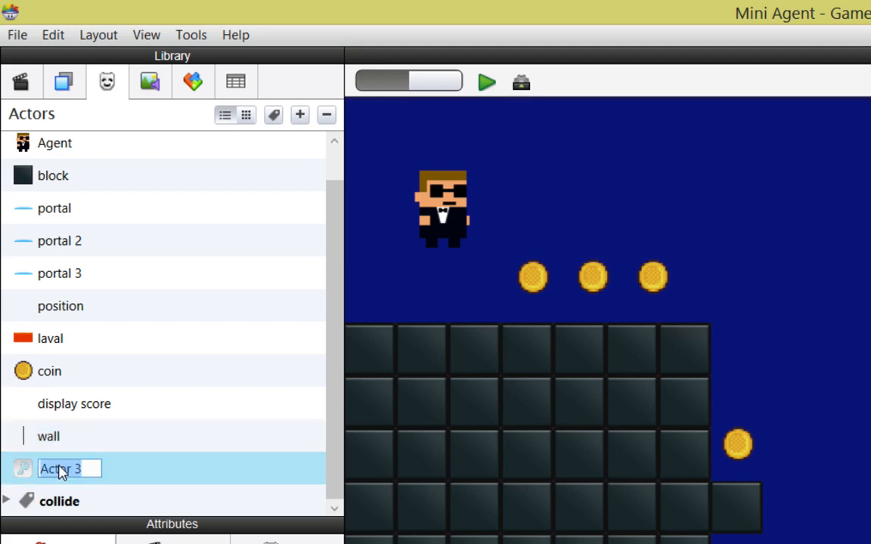
text(key)
key(Return)
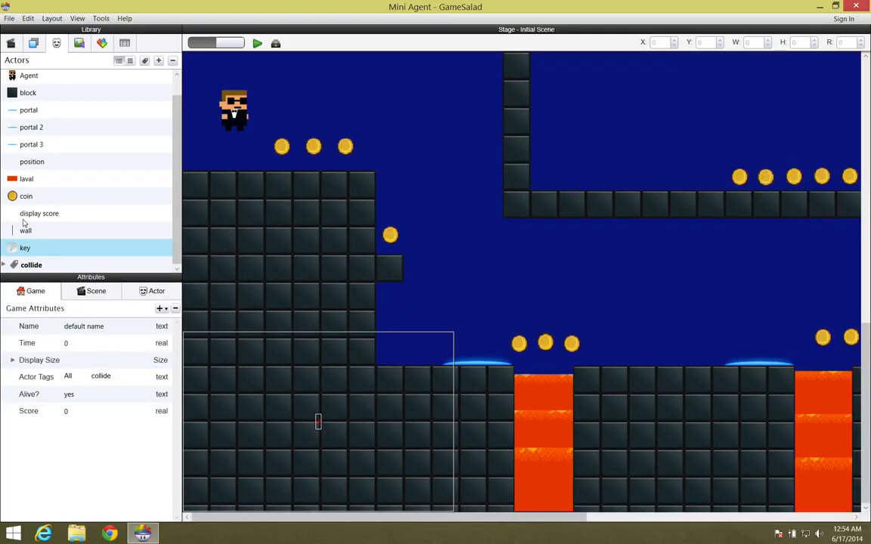
- Place the wall actor upright on the upper block ledge just before the row of coins, at about X 936, Y 738
drag(23, 232, 575, 172)
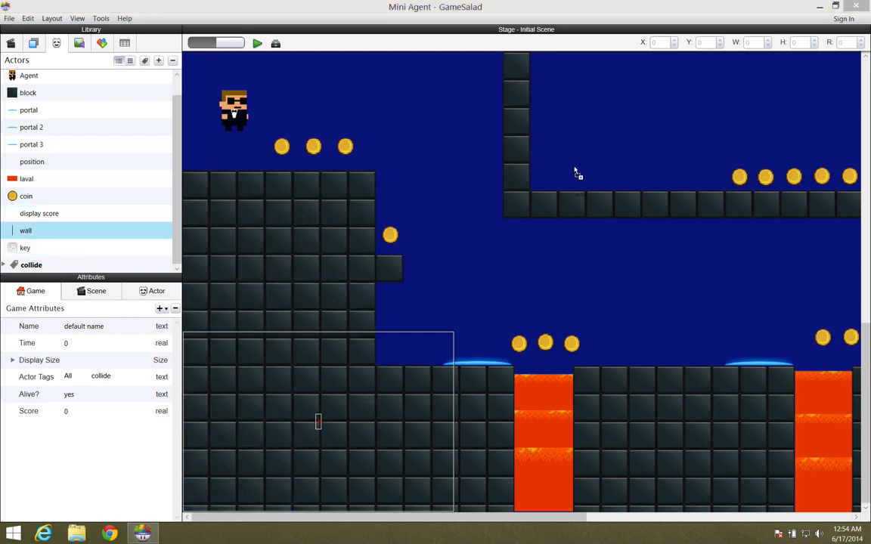
drag(649, 139, 647, 159)
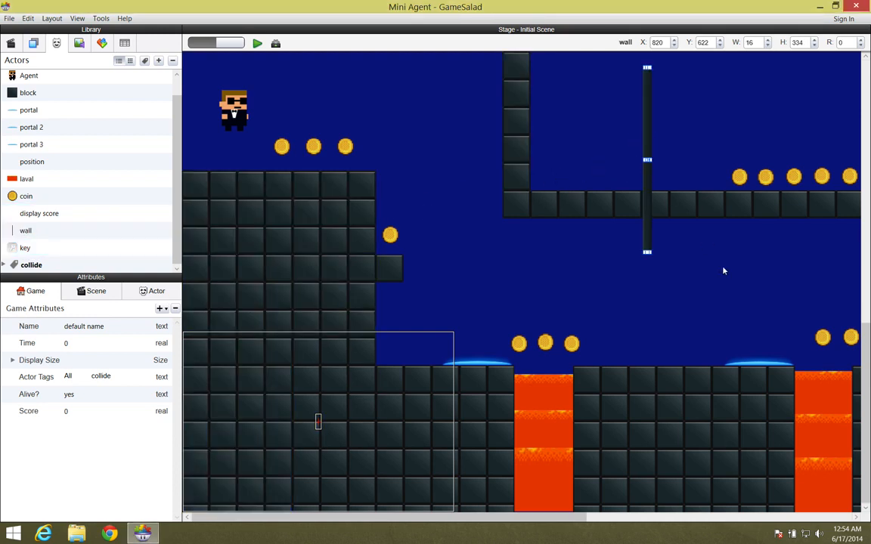
scroll(724, 270, up, 4)
drag(648, 248, 714, 182)
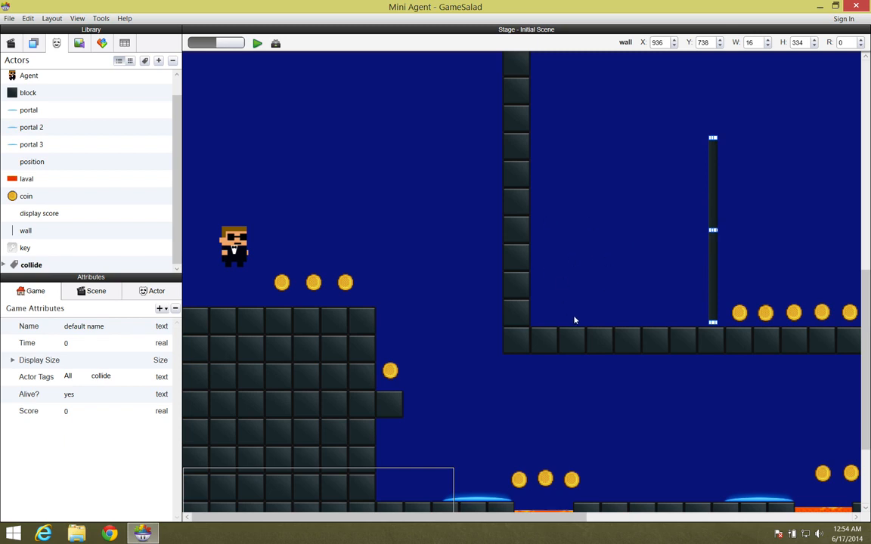
- Move the Agent onto the upper ledge between the block column and the wall, at about X 783, Y 619, and preview the scene
click(235, 249)
drag(238, 259, 629, 313)
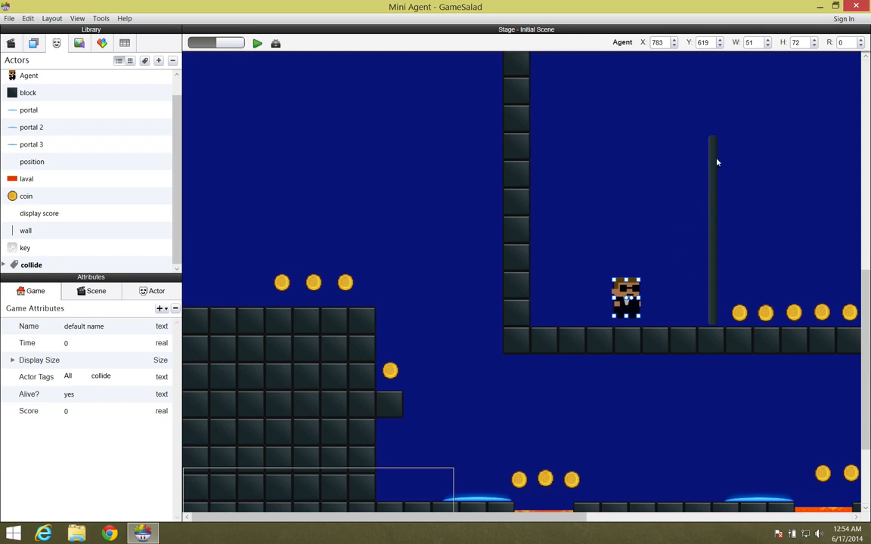
click(258, 44)
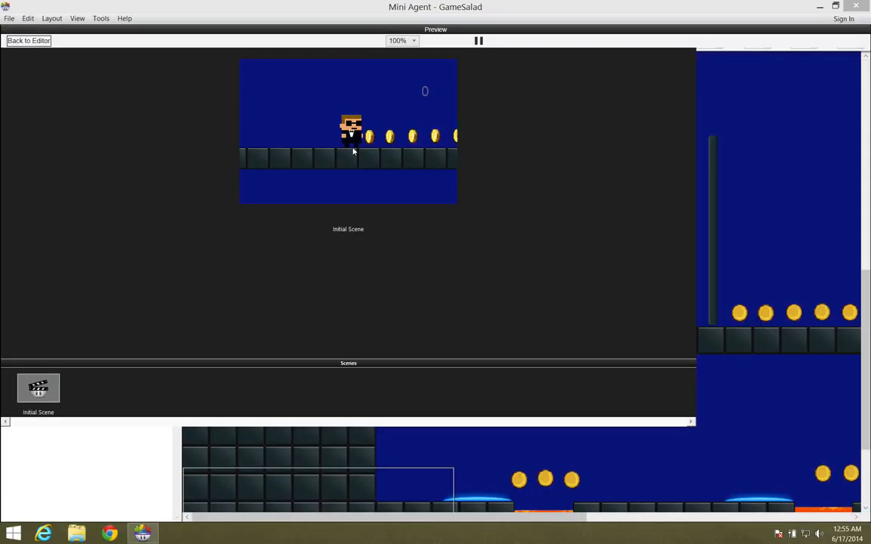
click(30, 41)
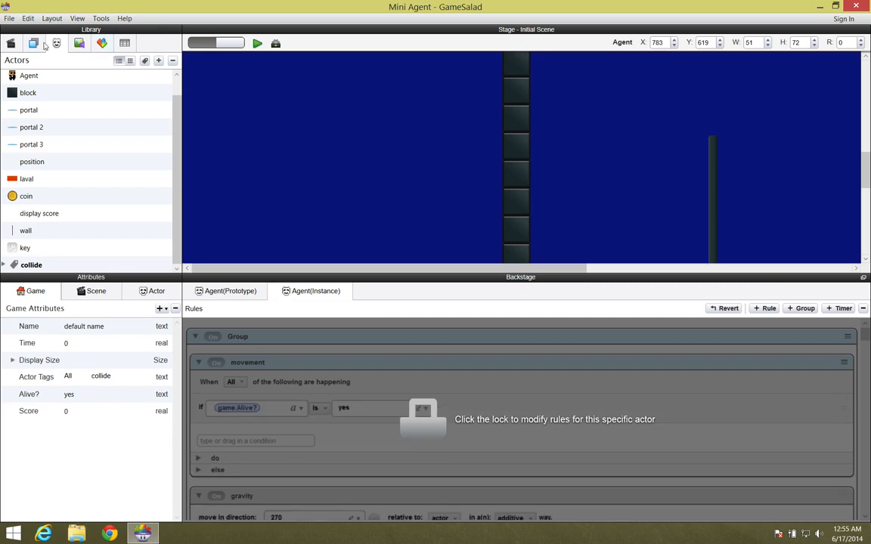
- Move the wall from the HUD layer to the scrollable Background layer
click(34, 43)
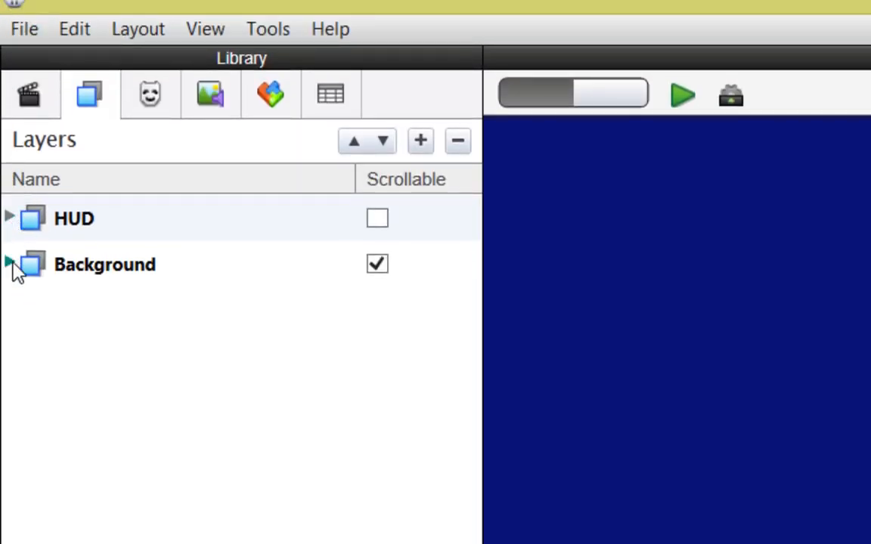
click(9, 219)
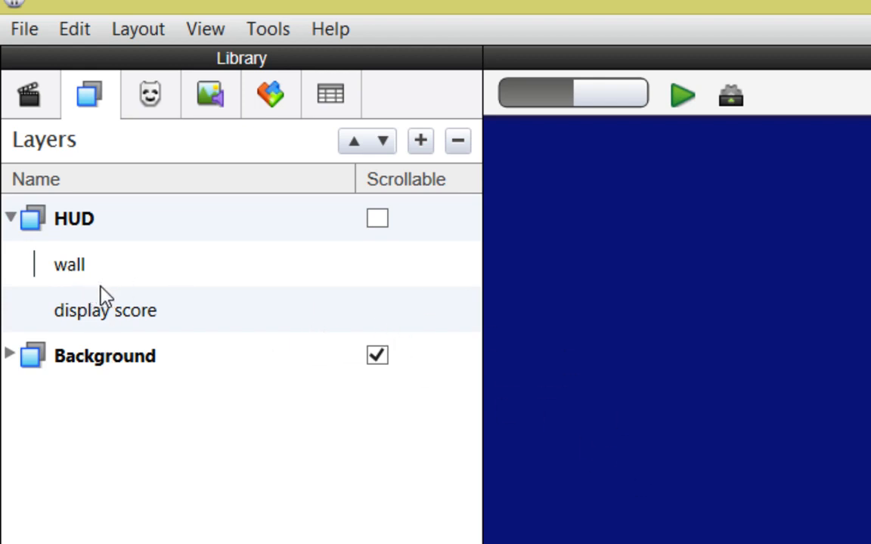
drag(78, 274, 107, 359)
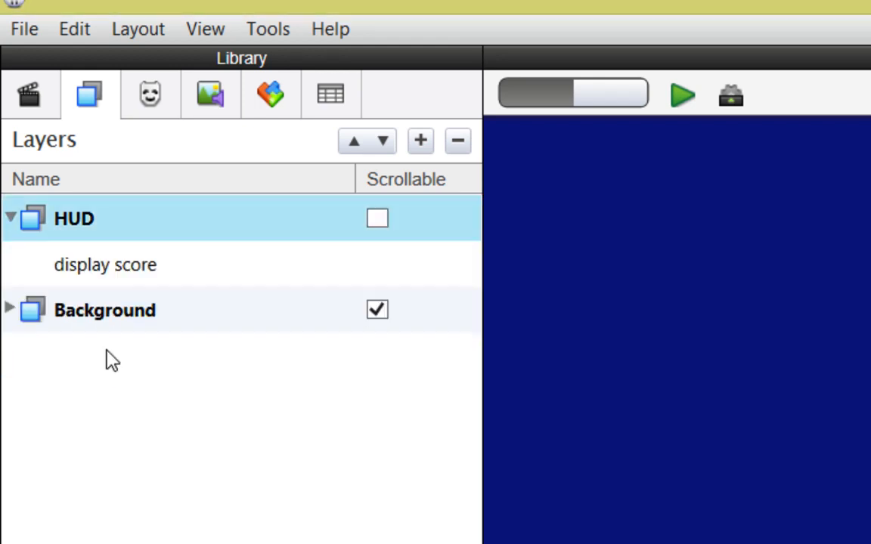
click(115, 322)
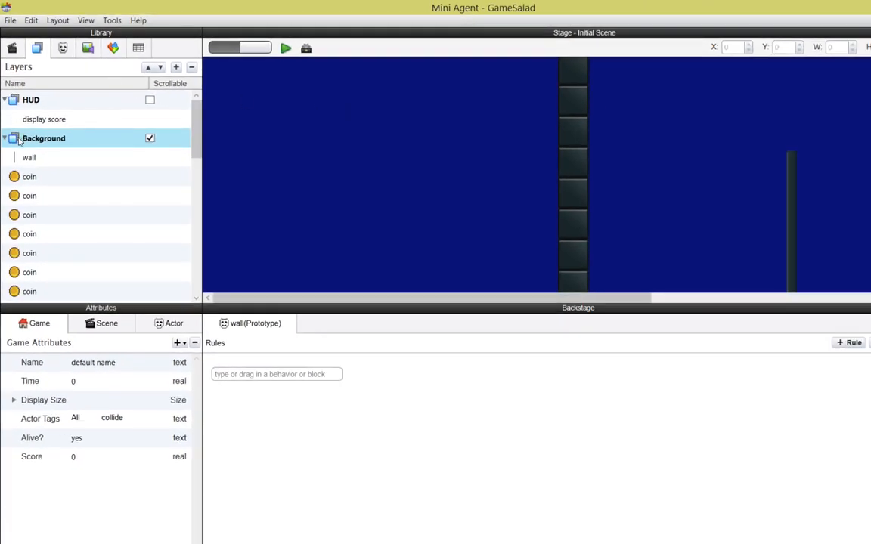
click(5, 101)
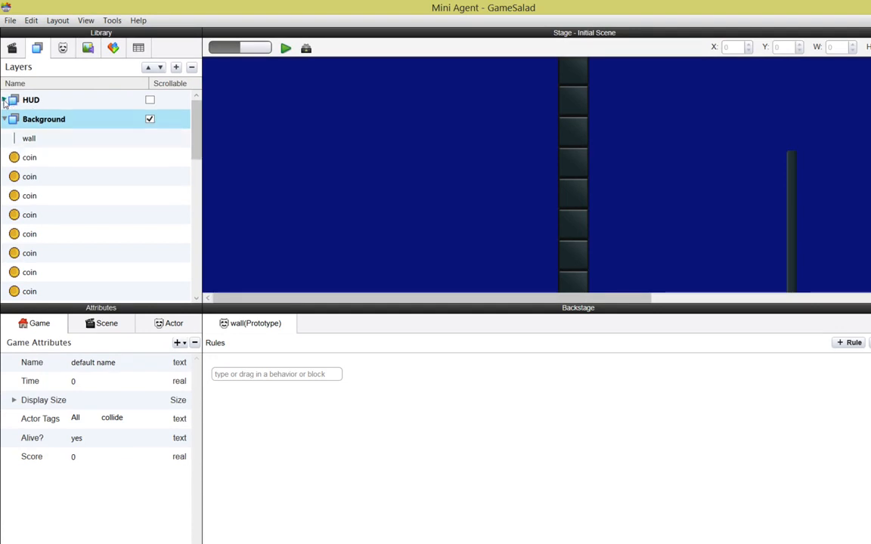
click(5, 120)
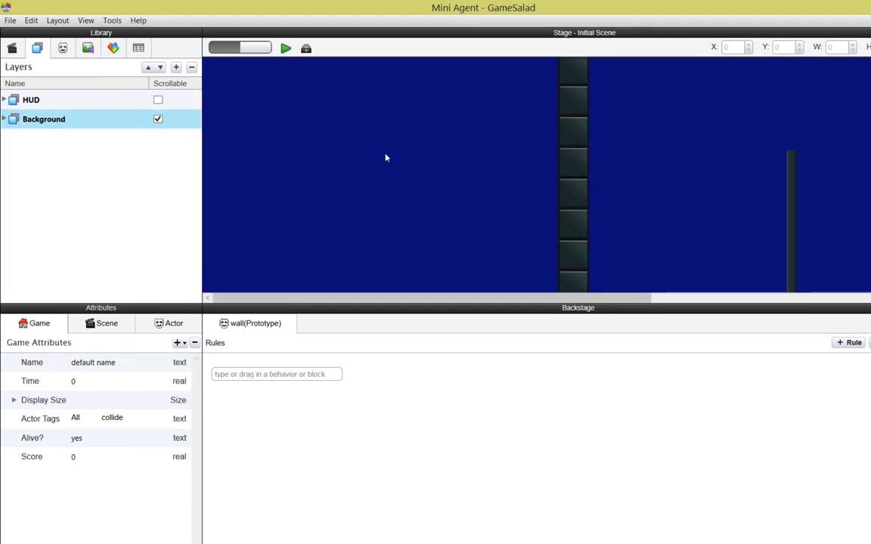
- Preview the scene and walk the Agent back and forth past the wall to test it
click(306, 49)
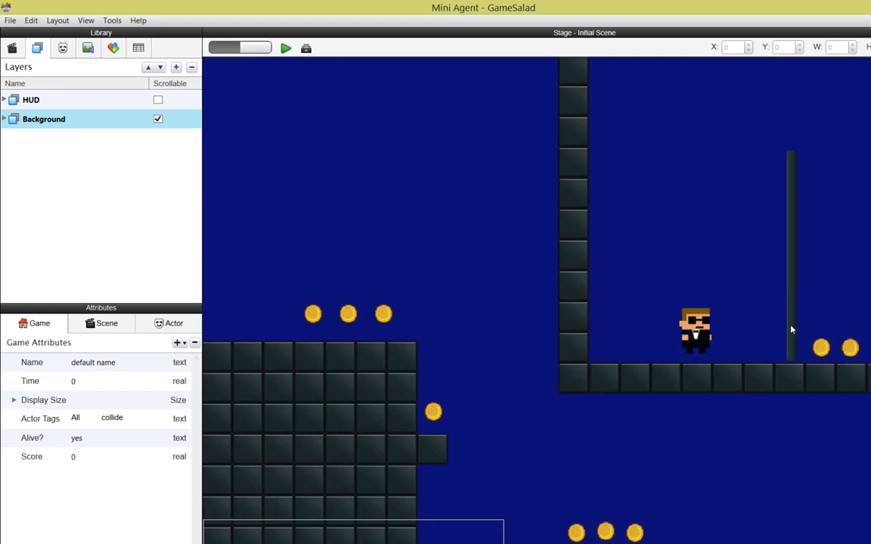
click(284, 46)
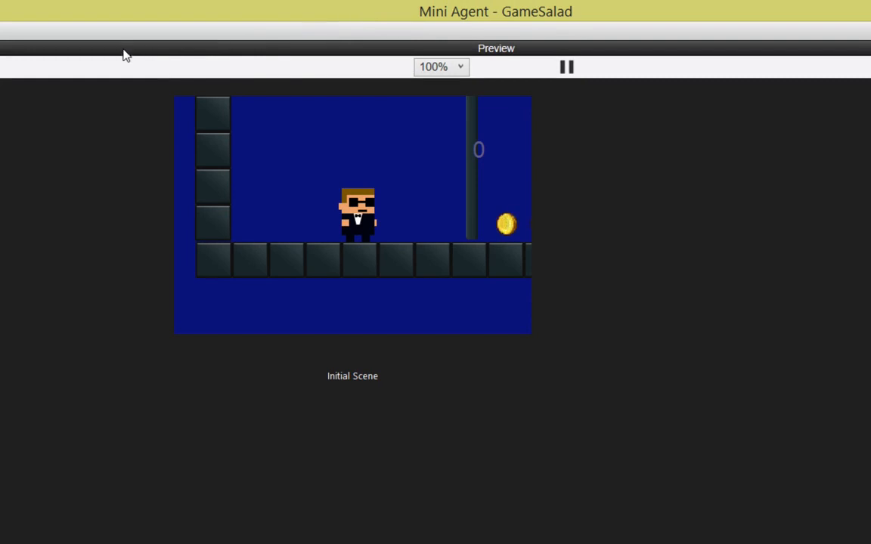
key(Right)
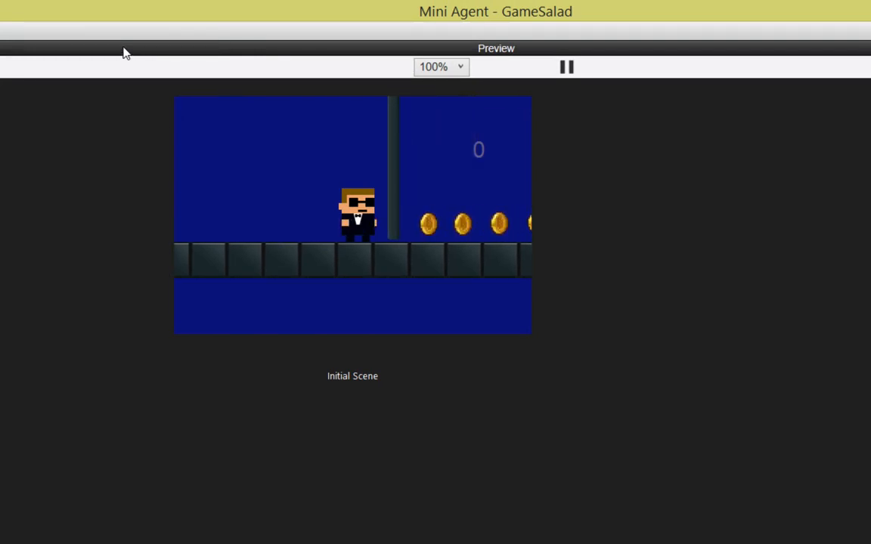
key(Left)
key(Right)
key(Left)
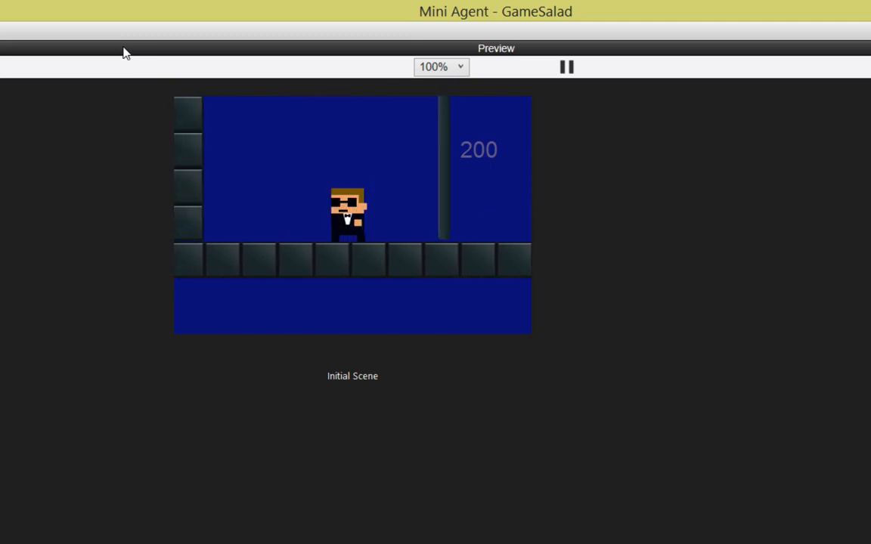
key(Right)
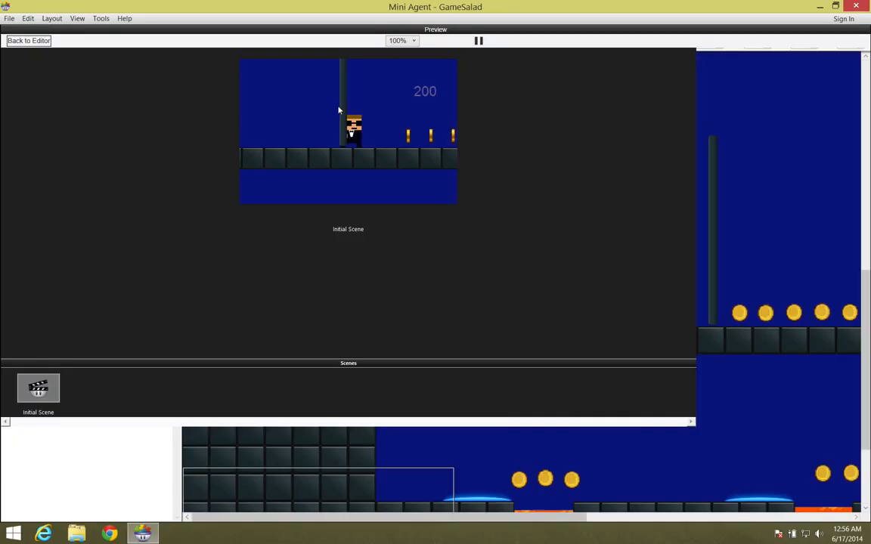
click(29, 40)
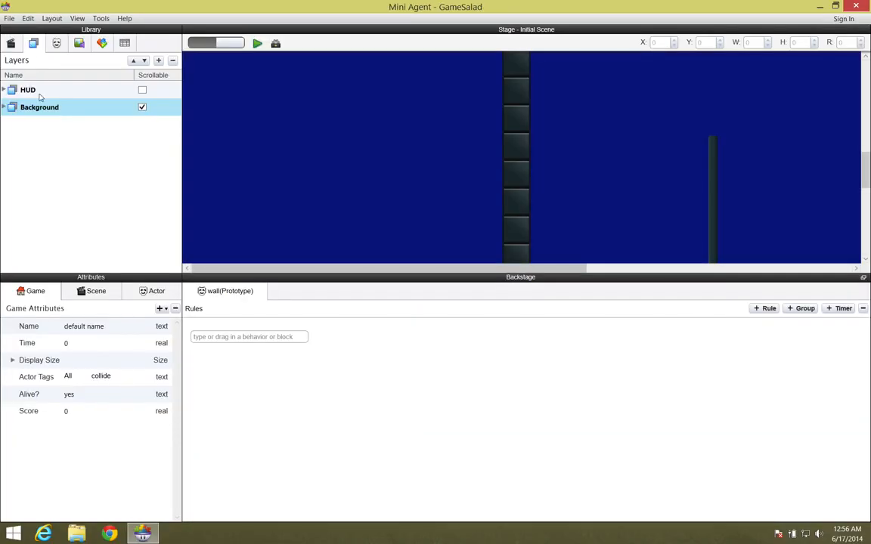
- Add the wall actor to the collide tag and expand the tag to check its members
click(57, 44)
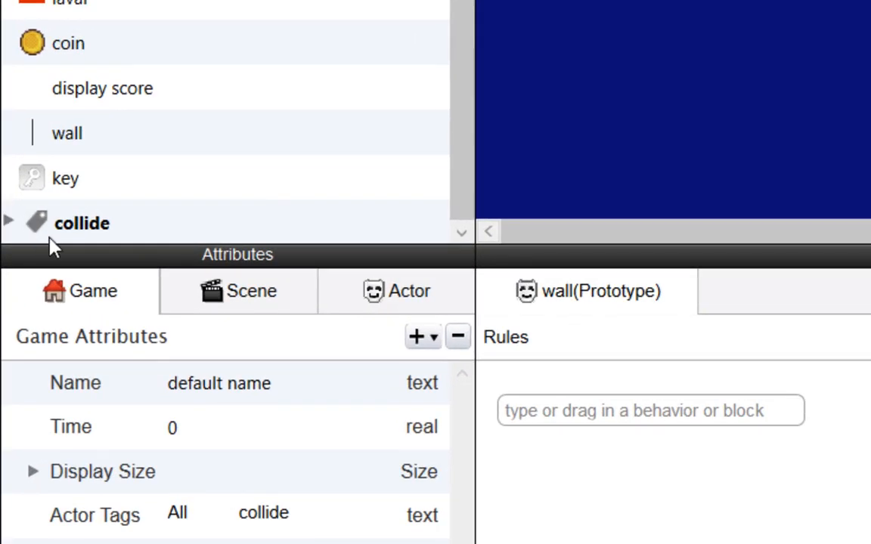
click(73, 140)
drag(73, 142, 84, 228)
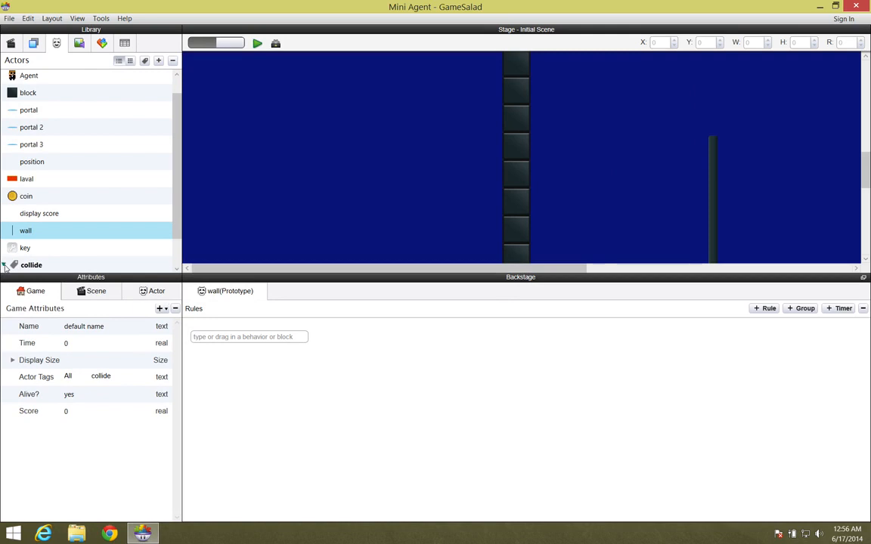
scroll(70, 258, down, 1)
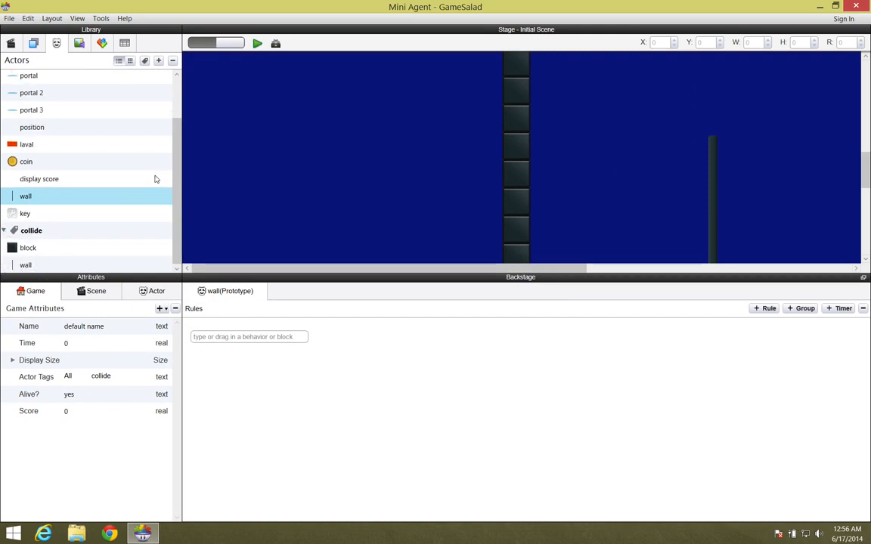
- Preview the scene and walk the Agent toward the wall to test the collision
click(257, 44)
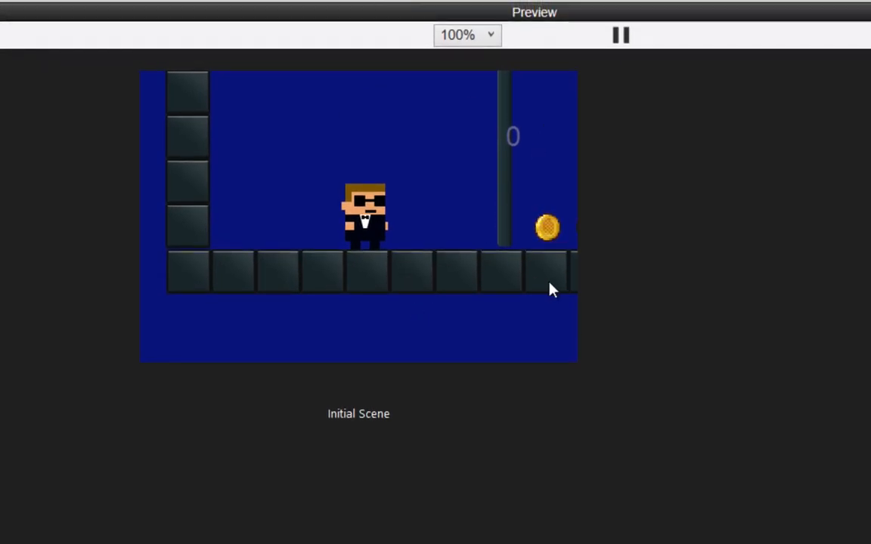
key(Right)
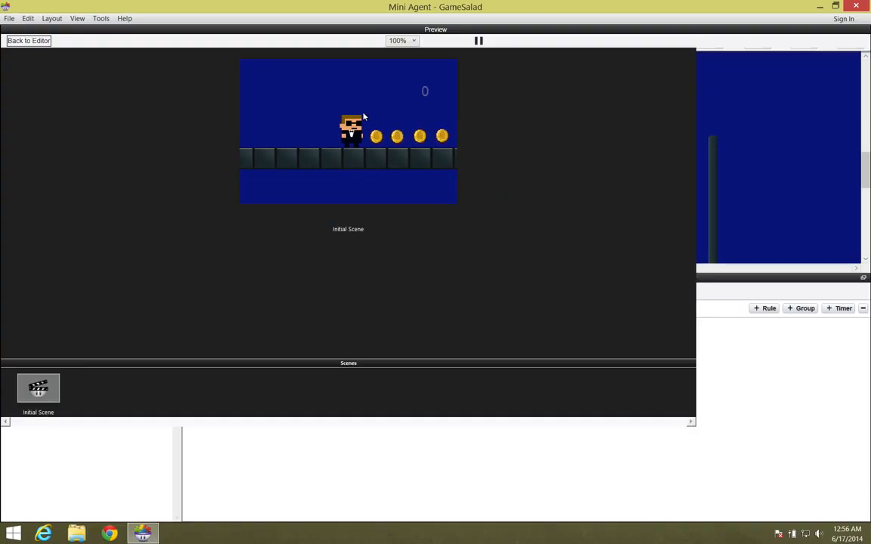
click(29, 41)
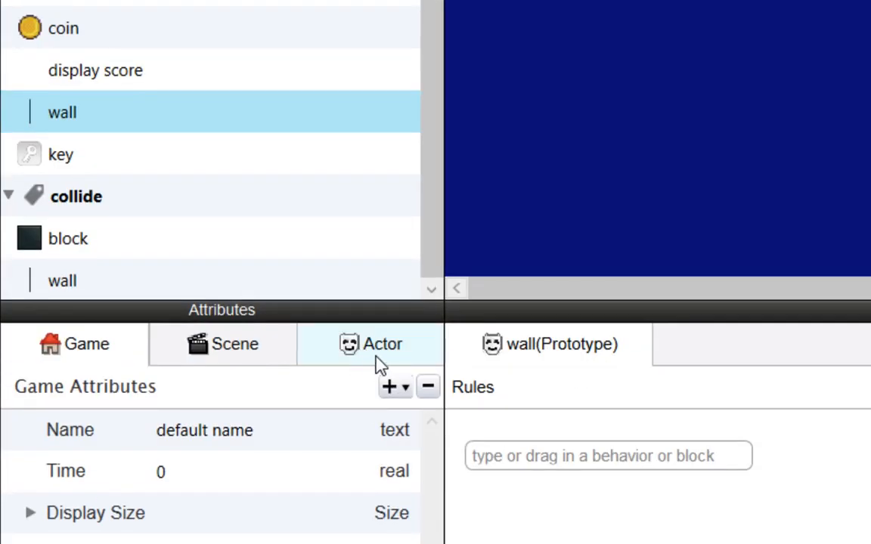
- Disable Movable and enable Fixed Rotation in the wall actor's physics attributes
click(384, 361)
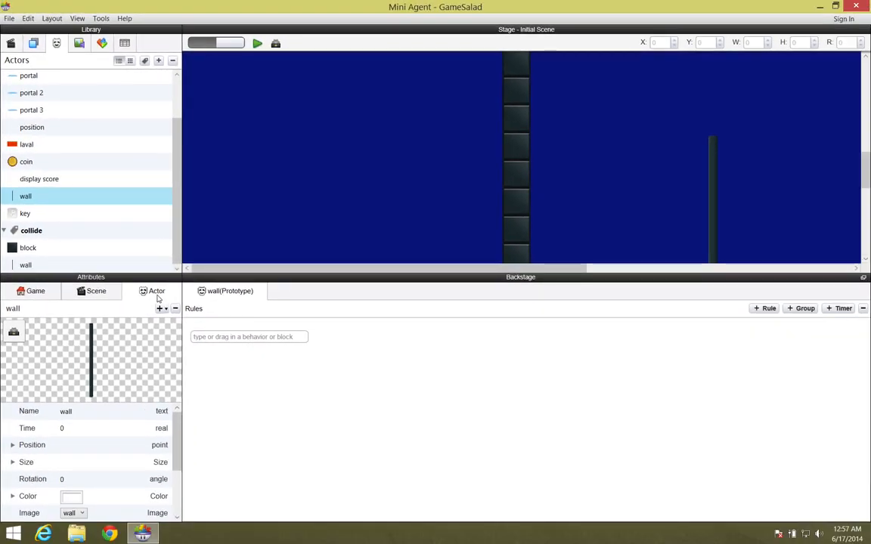
scroll(32, 462, down, 3)
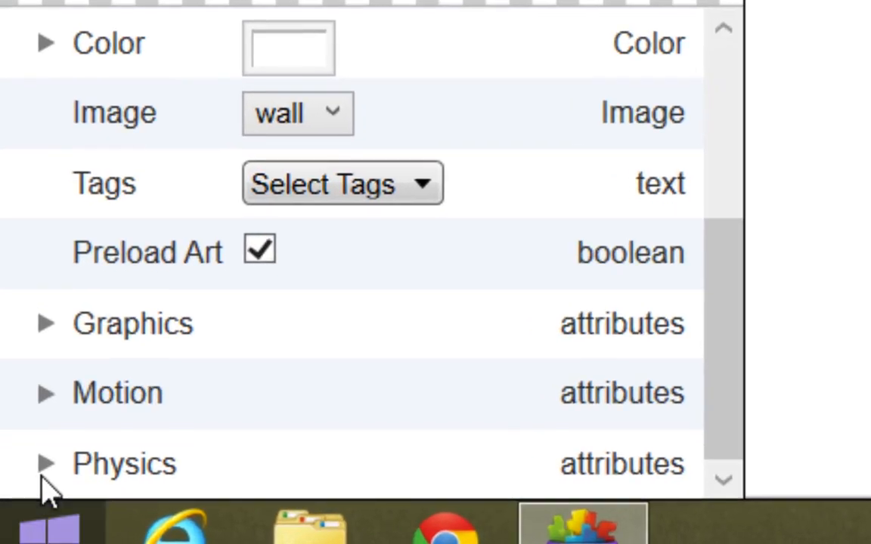
click(45, 464)
scroll(50, 475, down, 1)
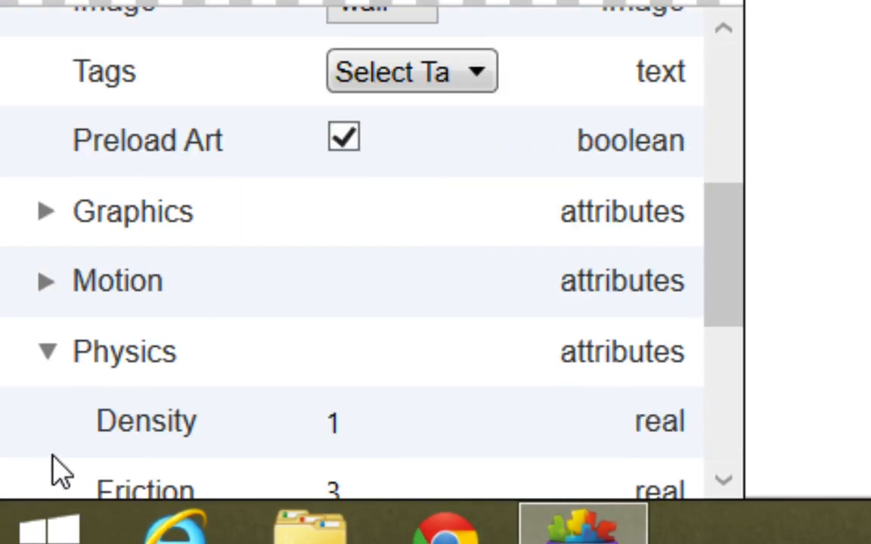
scroll(64, 465, down, 4)
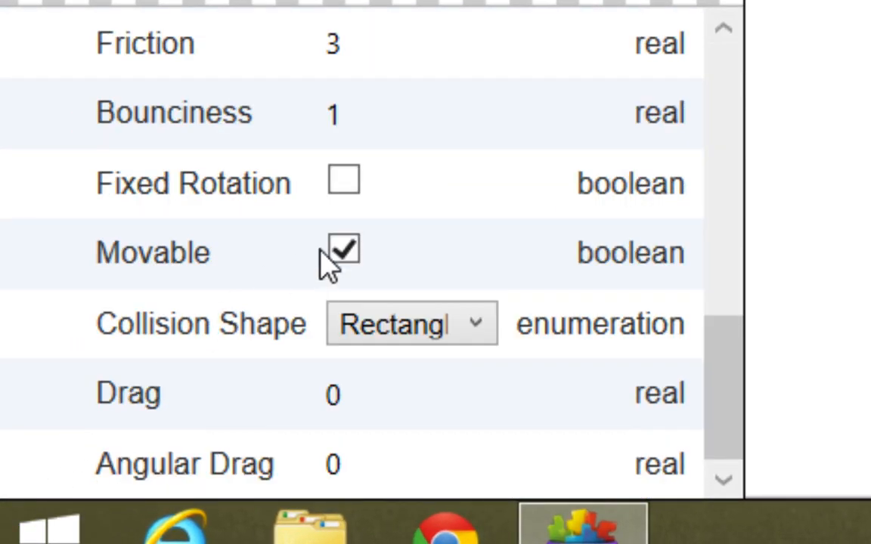
click(344, 254)
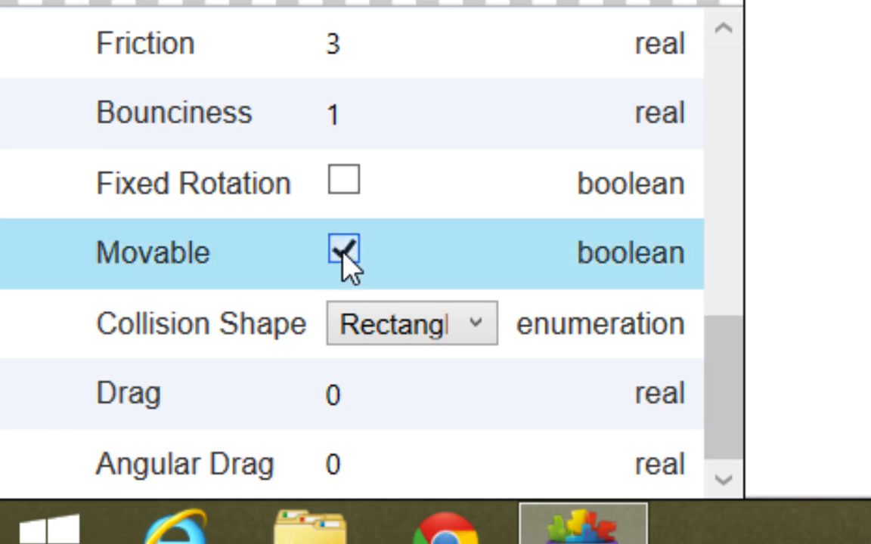
click(344, 183)
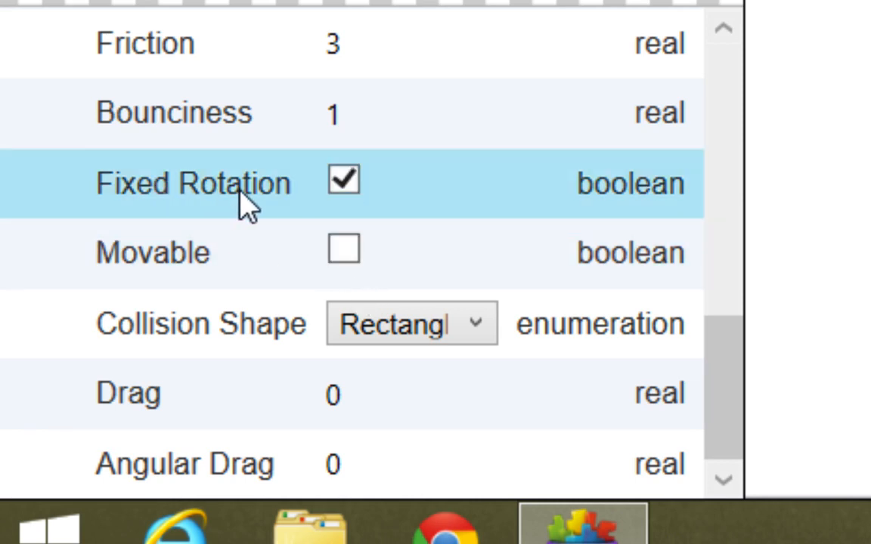
- Set the wall actor's bounciness to 0
click(333, 123)
text(0)
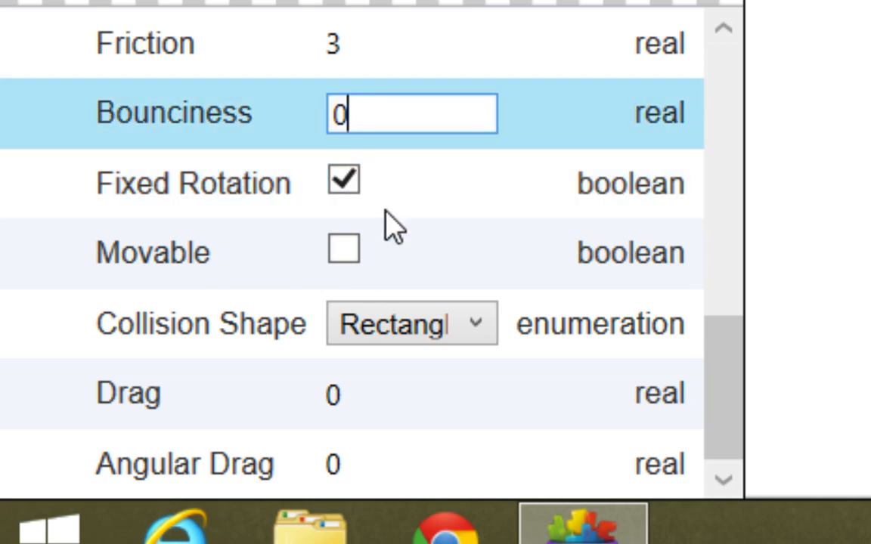
key(Return)
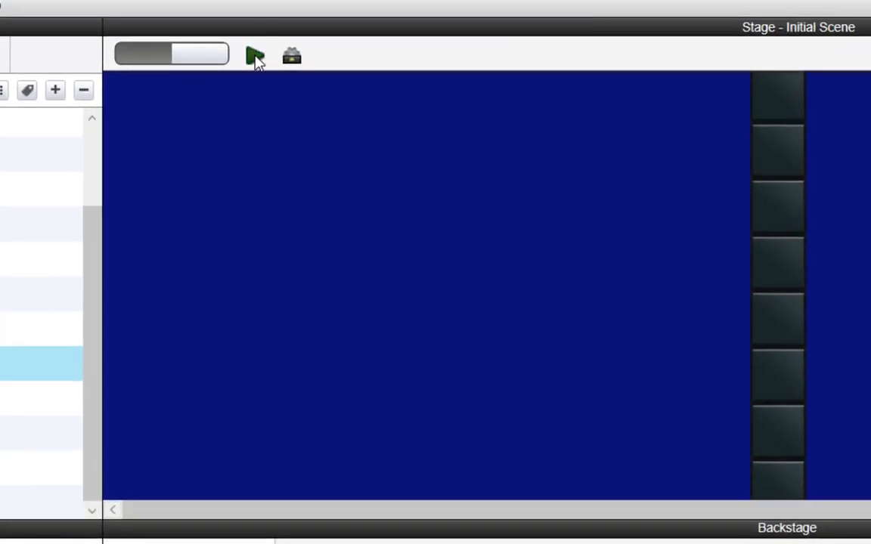
- Preview the scene and walk the Agent repeatedly against the wall to test whether it blocks him
click(257, 43)
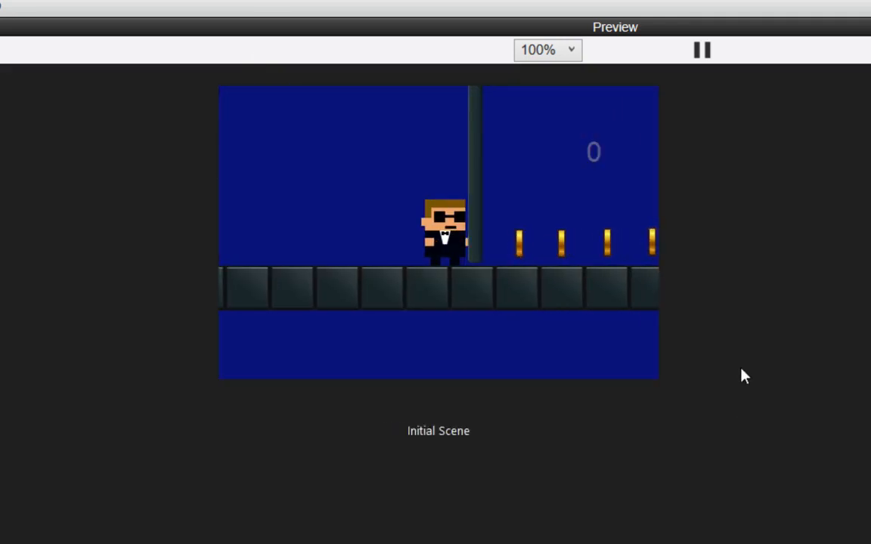
key(Left)
key(Right)
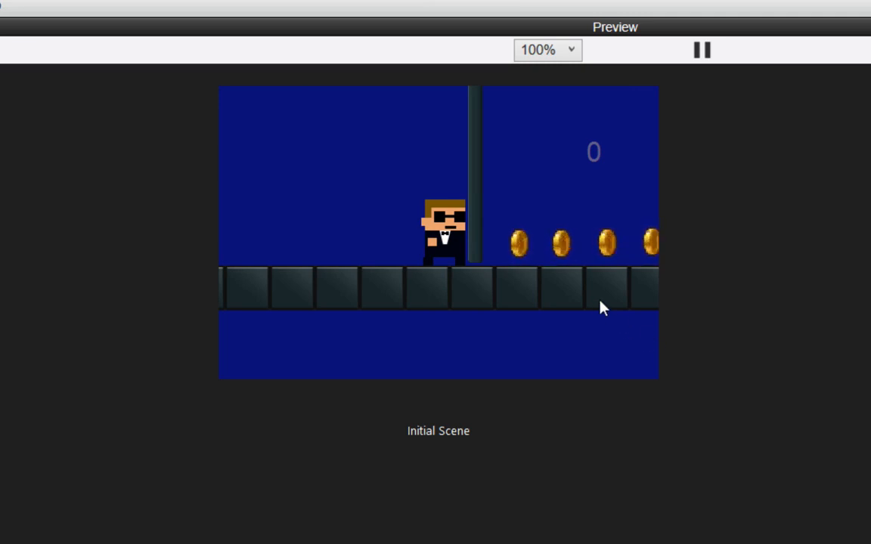
key(Left)
key(Right)
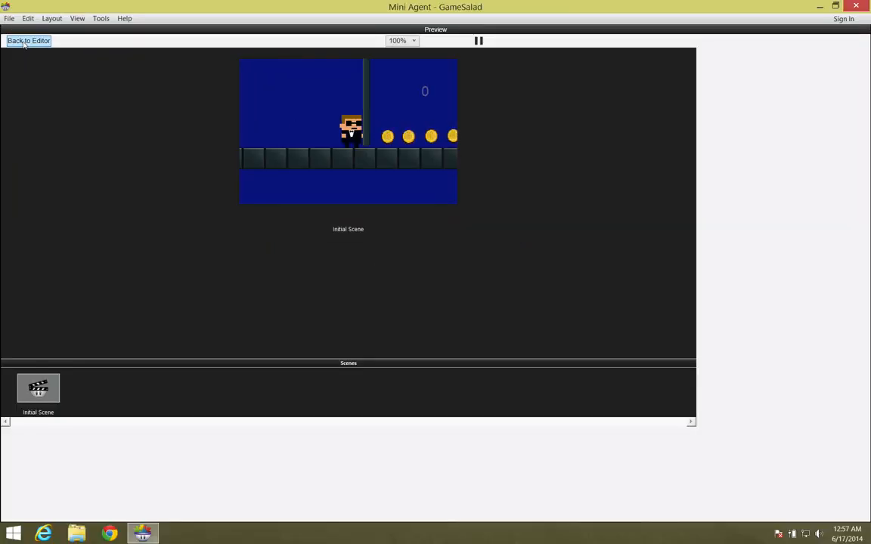
click(29, 40)
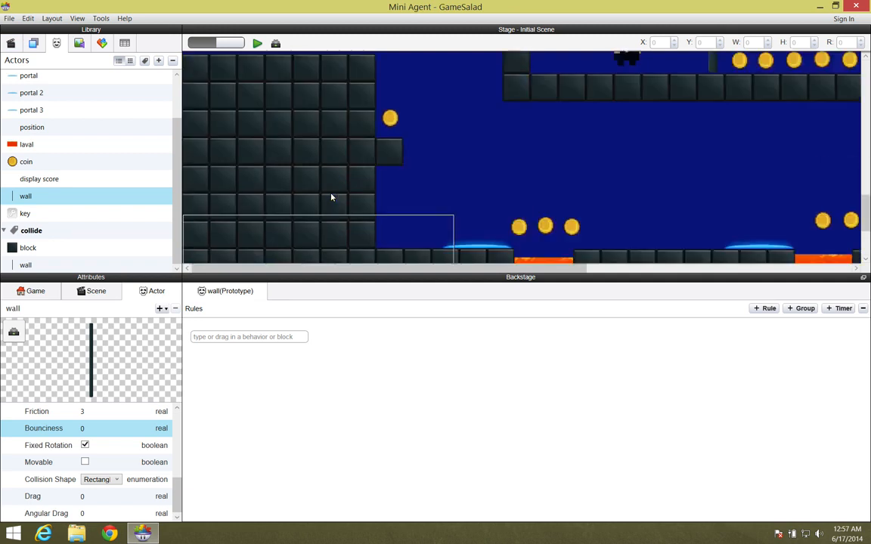
- Place the key actor on the upper ledge between the block column and the Agent, at X 654, Y 607
scroll(330, 197, up, 5)
scroll(480, 163, down, 4)
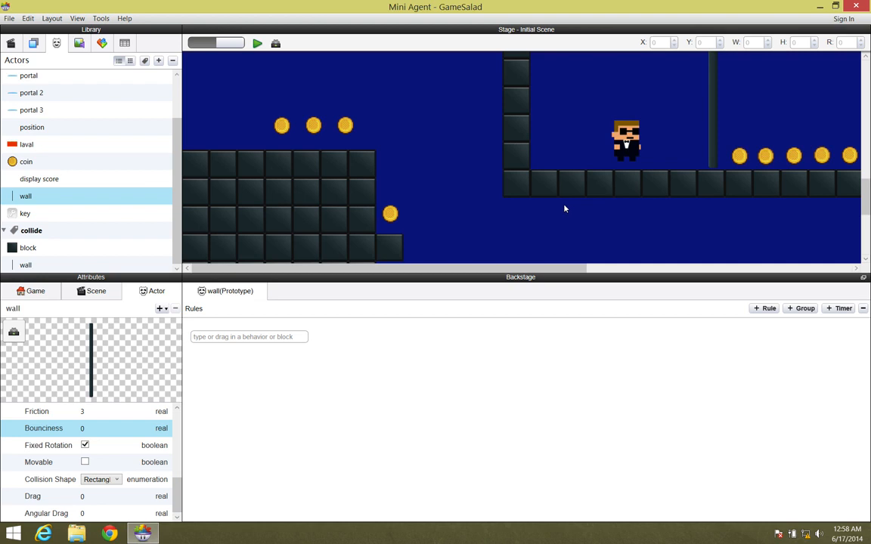
drag(14, 215, 532, 132)
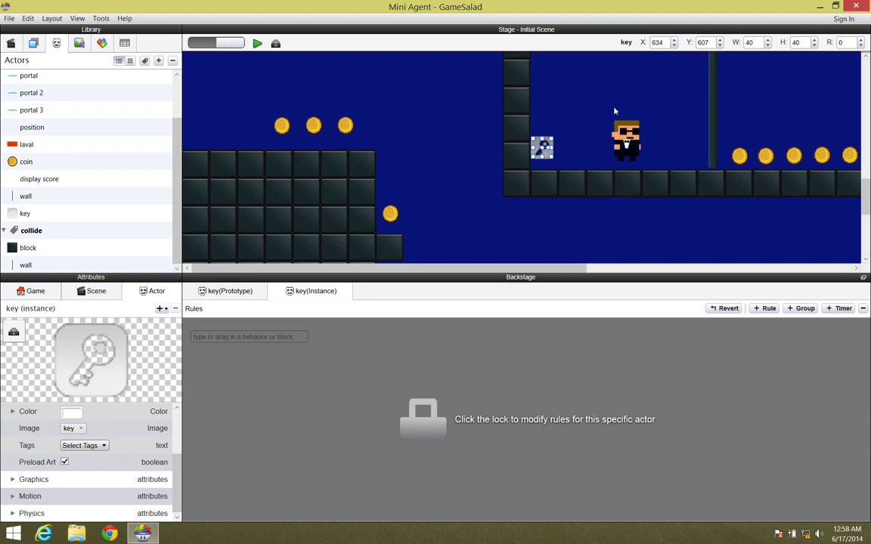
key(shift+Right)
key(shift+Right)
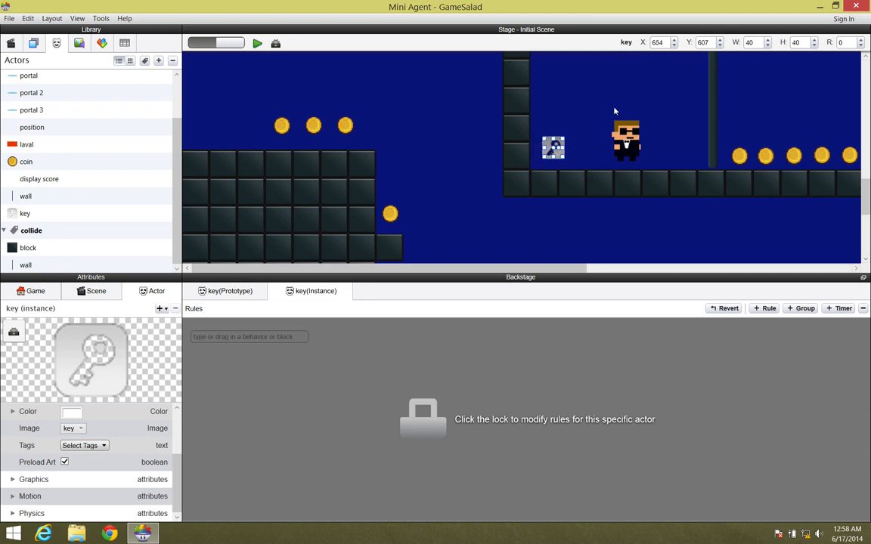
click(588, 125)
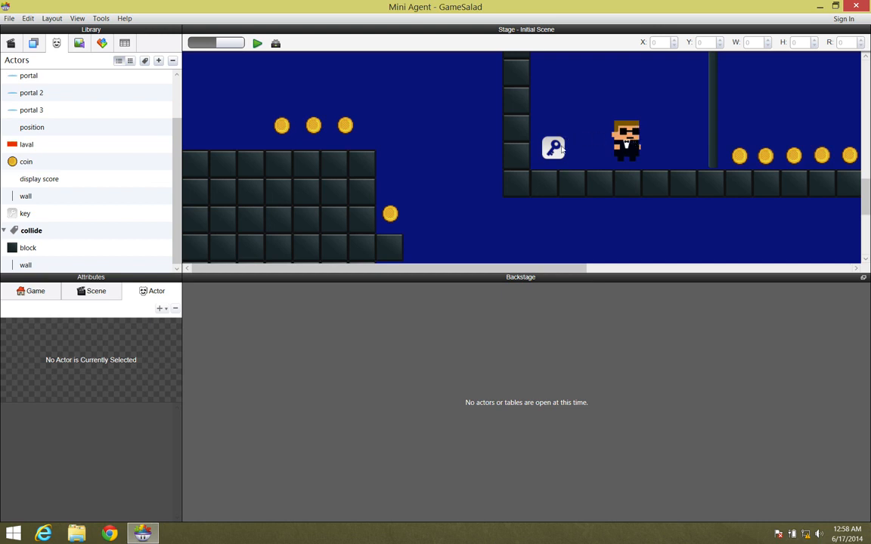
- Add a rule to the key prototype with a collision condition for overlapping or colliding with the Agent actor
click(23, 214)
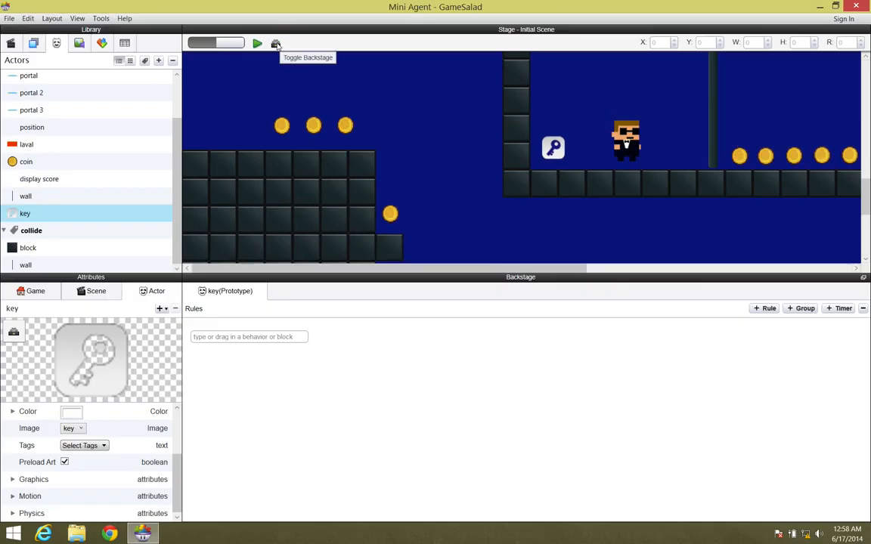
click(276, 43)
click(276, 44)
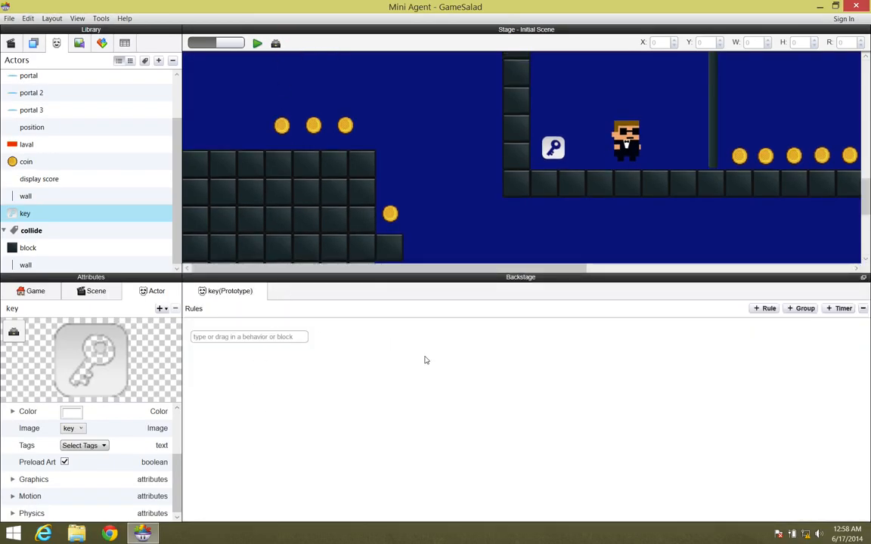
click(773, 309)
click(279, 385)
text(collision)
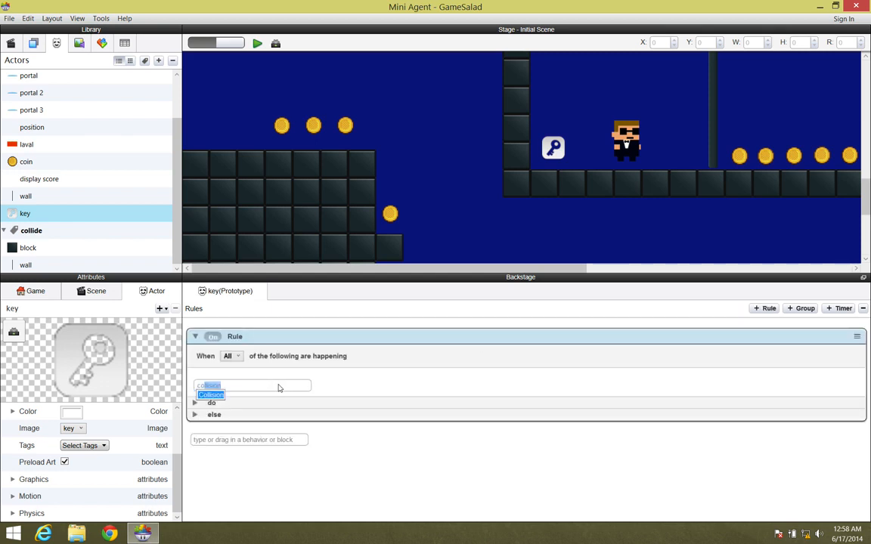
click(211, 395)
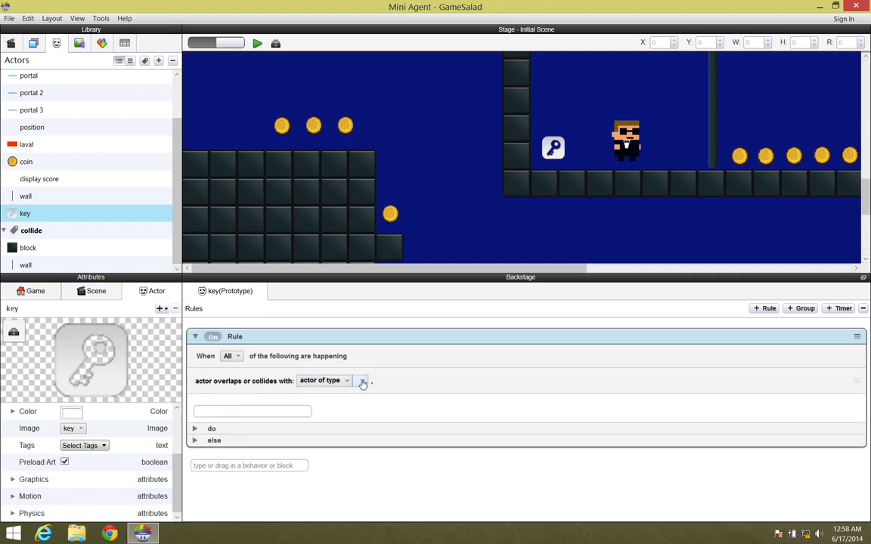
click(362, 381)
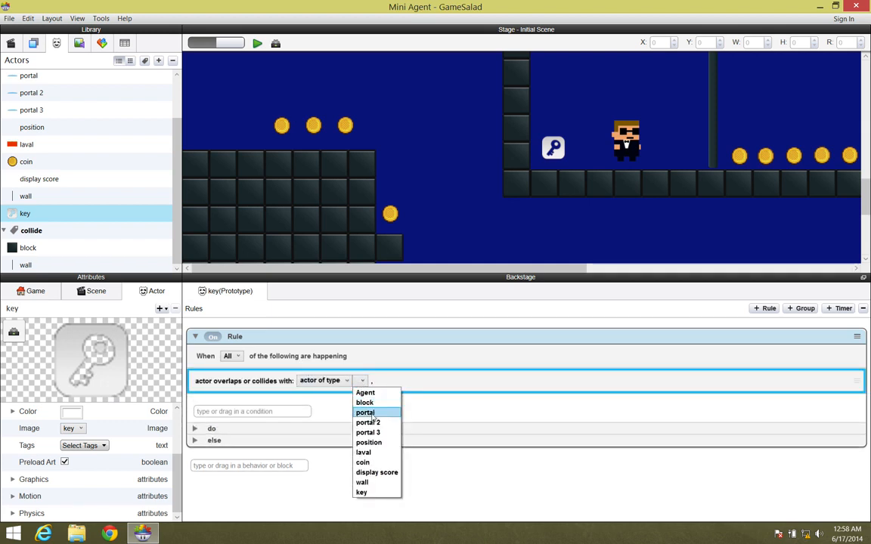
click(365, 392)
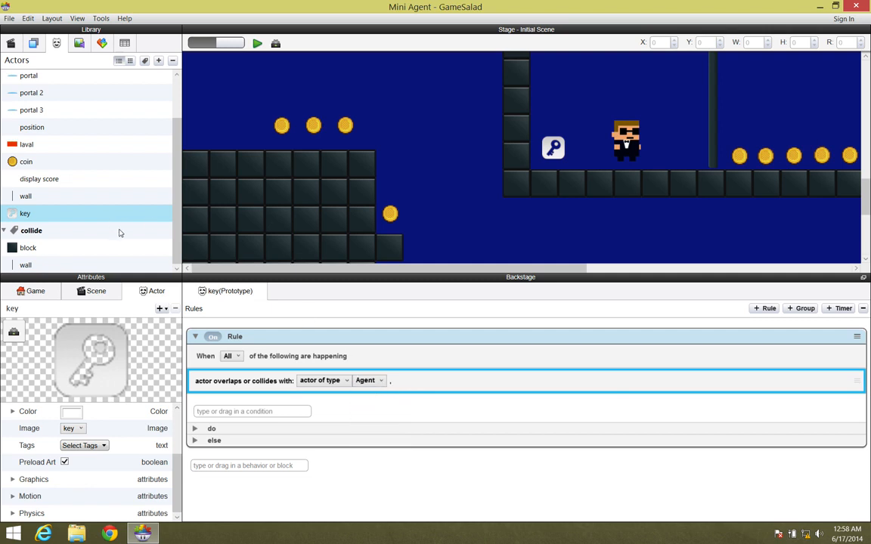
- Add a Destroy behavior to the do section of the key's collision rule and enlarge the rule editing area
click(194, 429)
click(225, 452)
text(destroy)
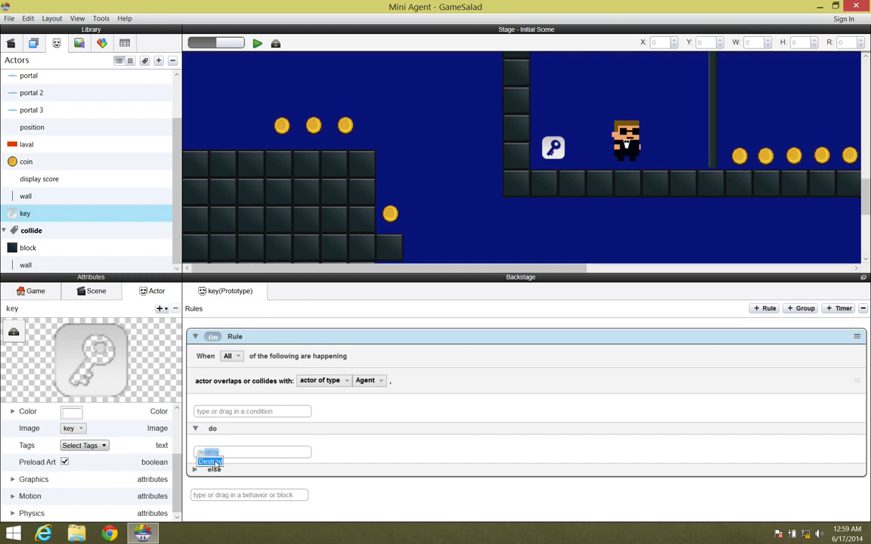
click(211, 462)
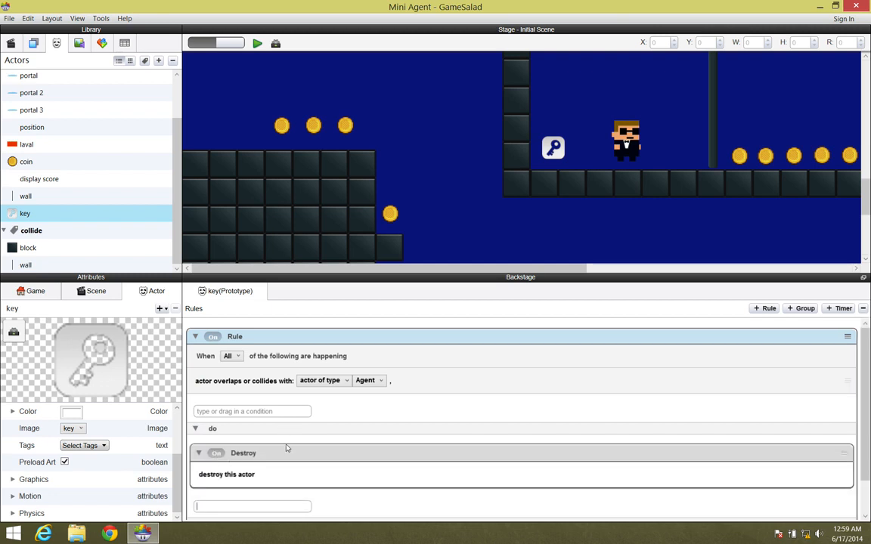
scroll(309, 399, down, 1)
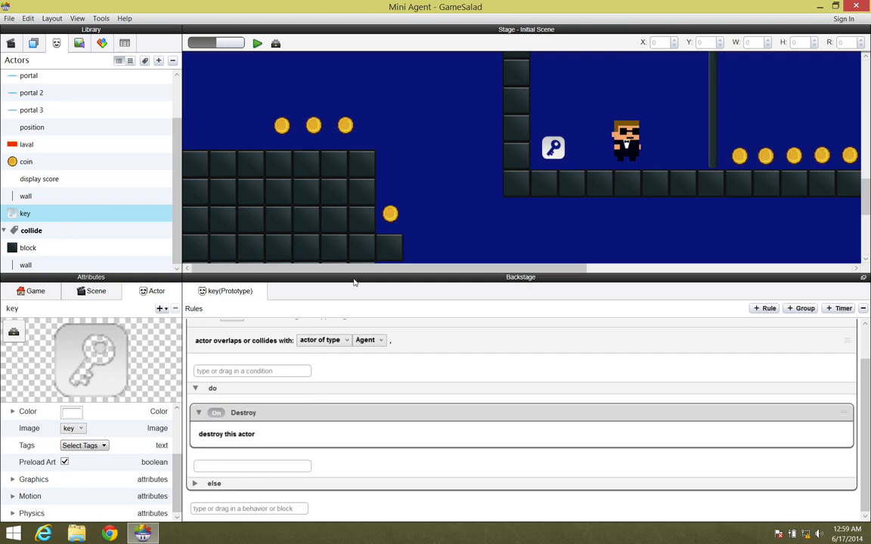
drag(355, 277, 355, 99)
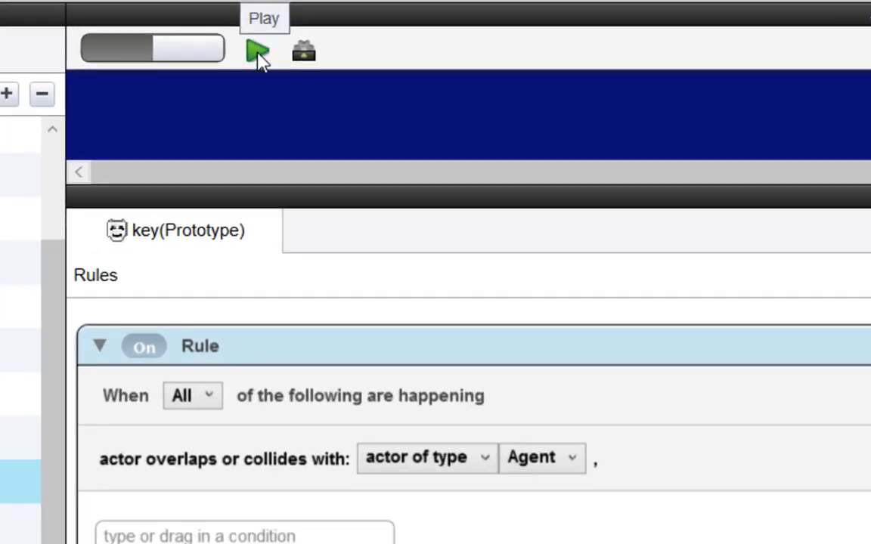
- Preview the scene, walk the Agent over the key to collect it, and walk him back to the wall
click(257, 43)
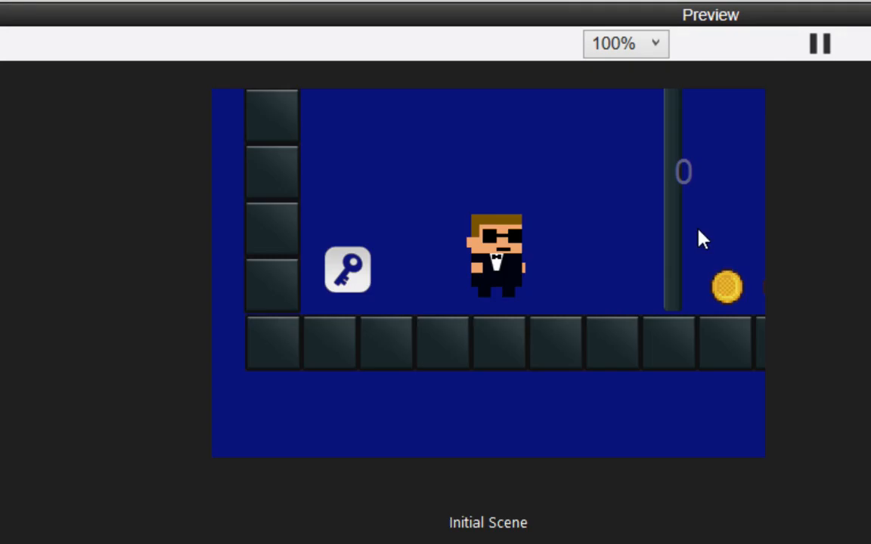
key(Left)
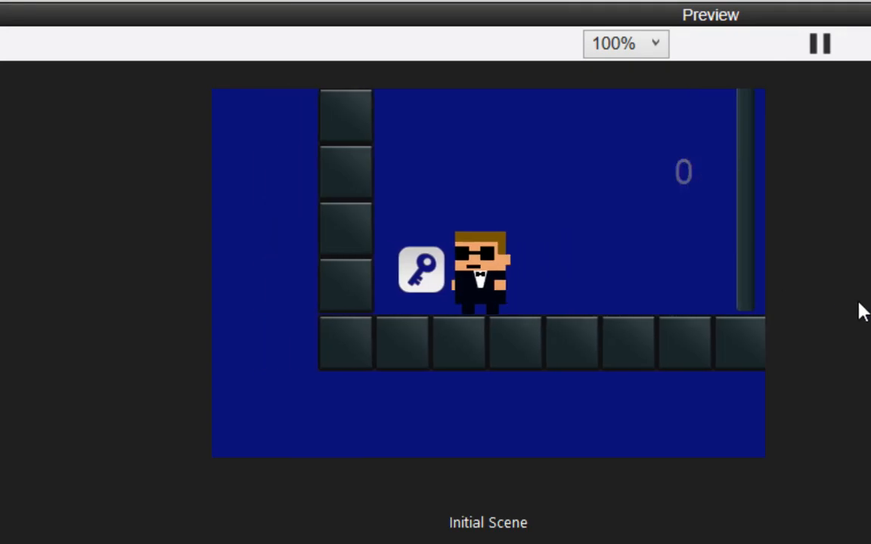
key(Left)
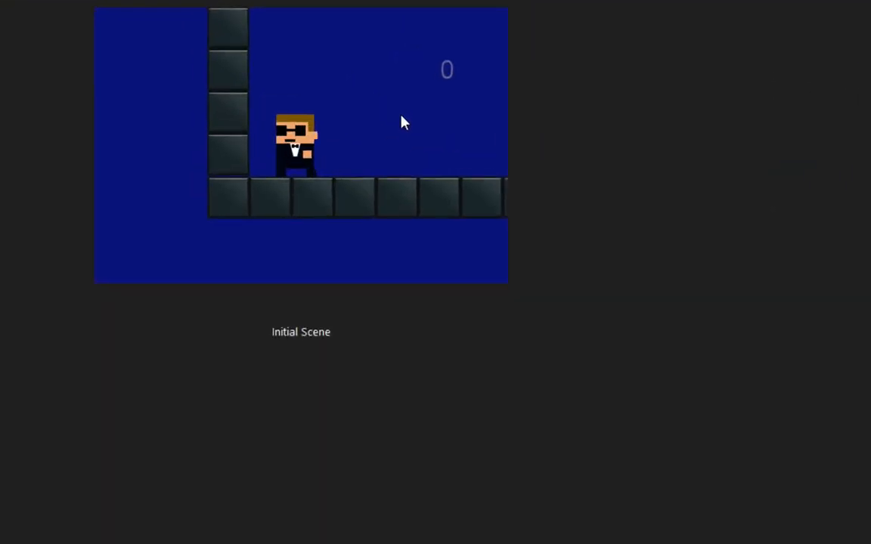
key(Right)
key(Right)
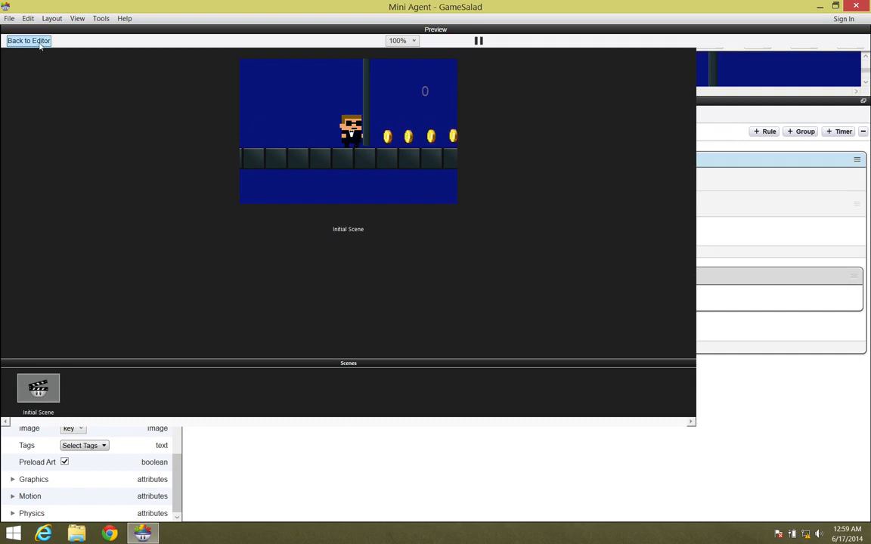
click(40, 41)
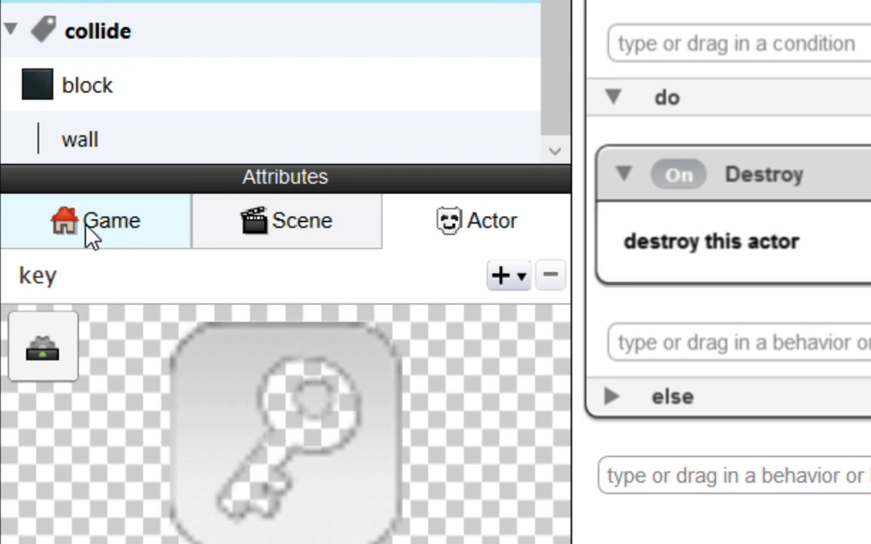
- Create a text game attribute named "key collect" with the value no
click(129, 236)
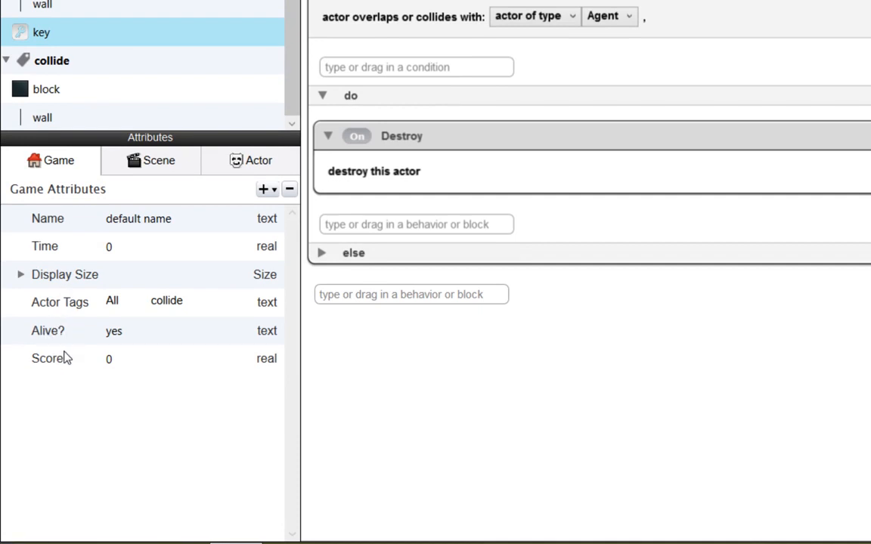
click(275, 191)
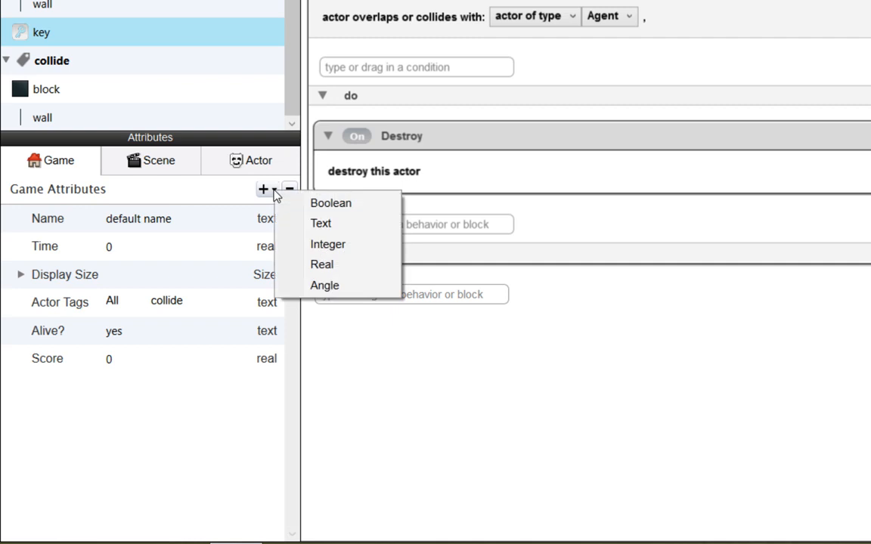
click(330, 224)
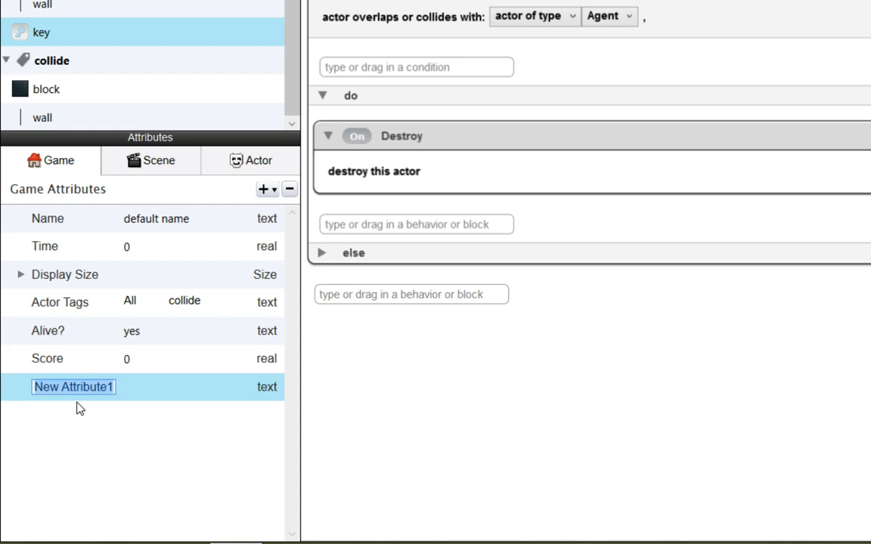
text(key collect)
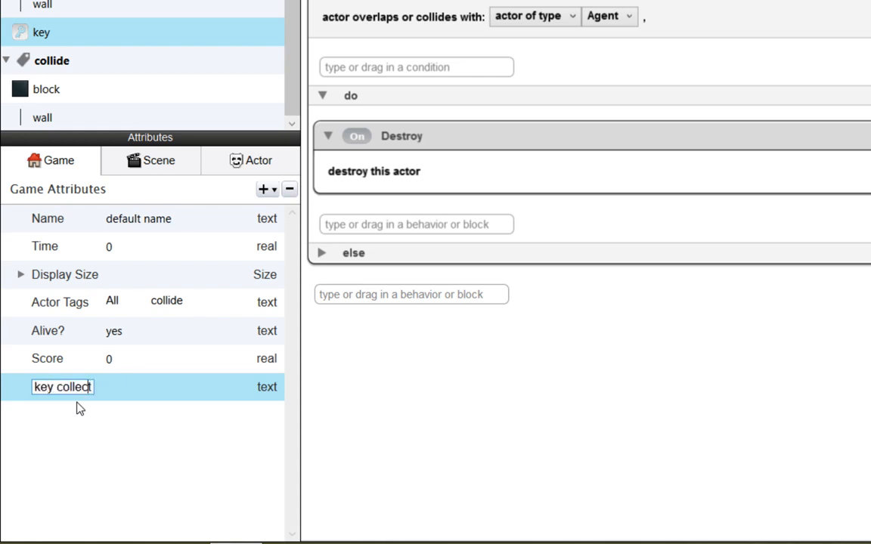
key(Return)
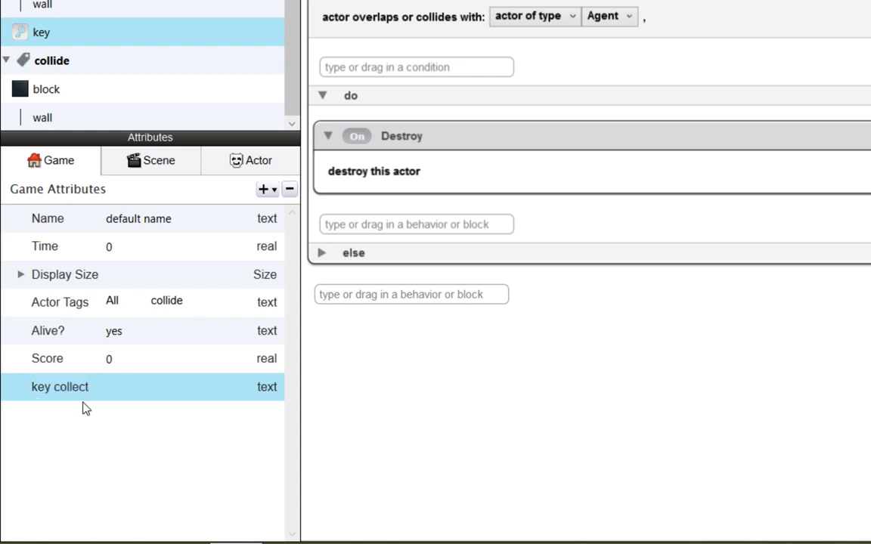
click(125, 389)
text(no)
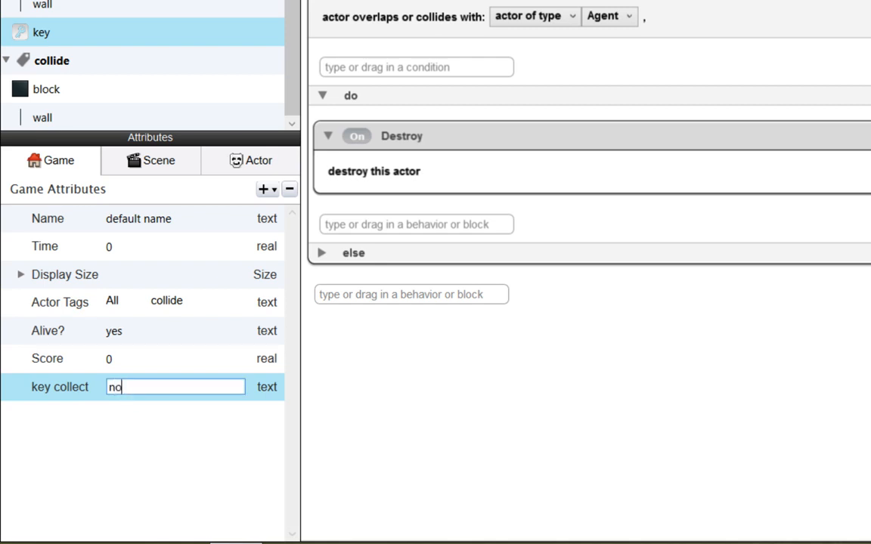
key(Return)
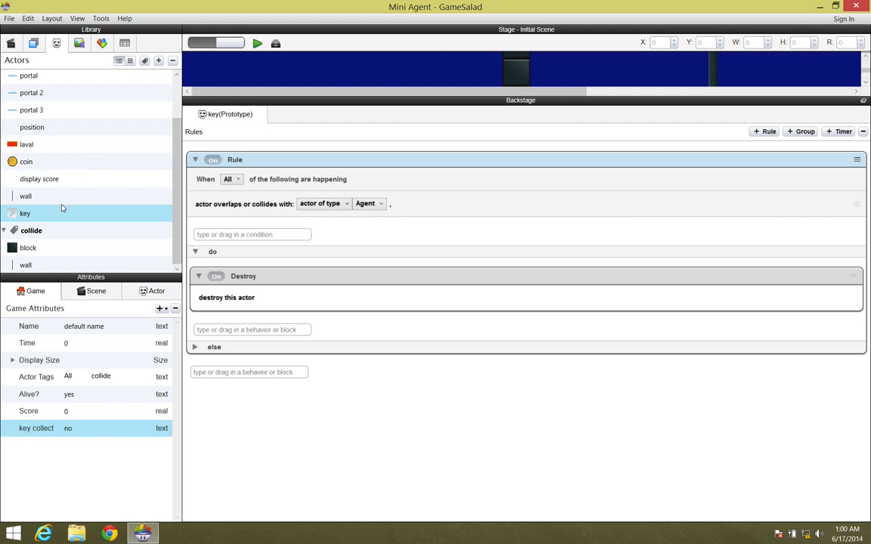
- Open the Agent prototype's rules and collapse its existing group and coin collision rule
scroll(36, 147, up, 2)
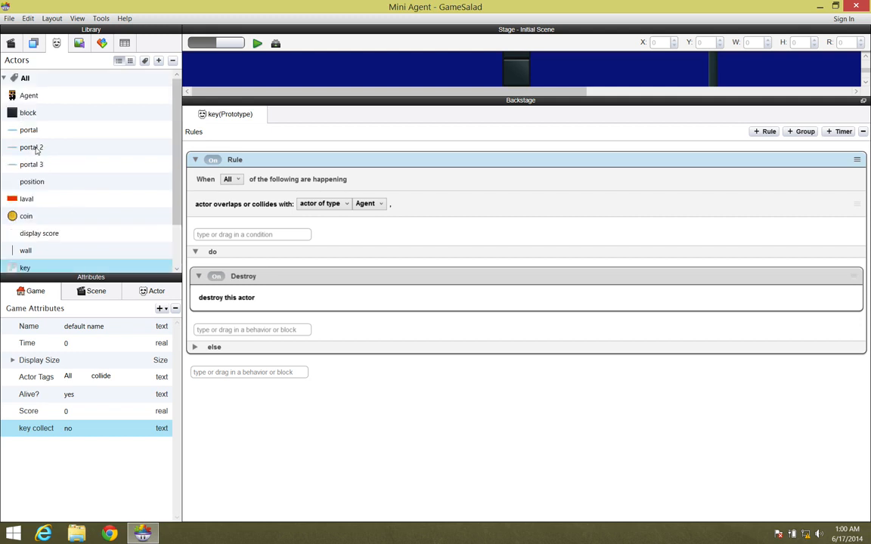
click(42, 97)
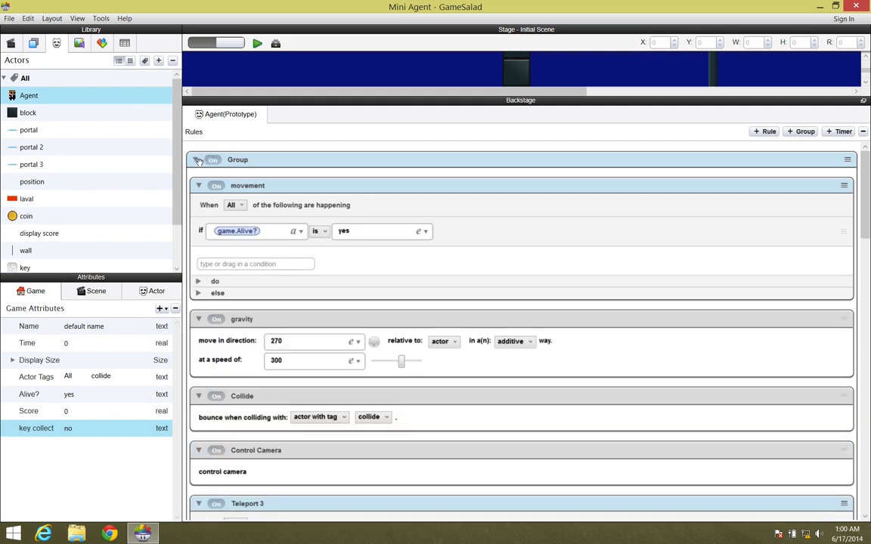
click(196, 161)
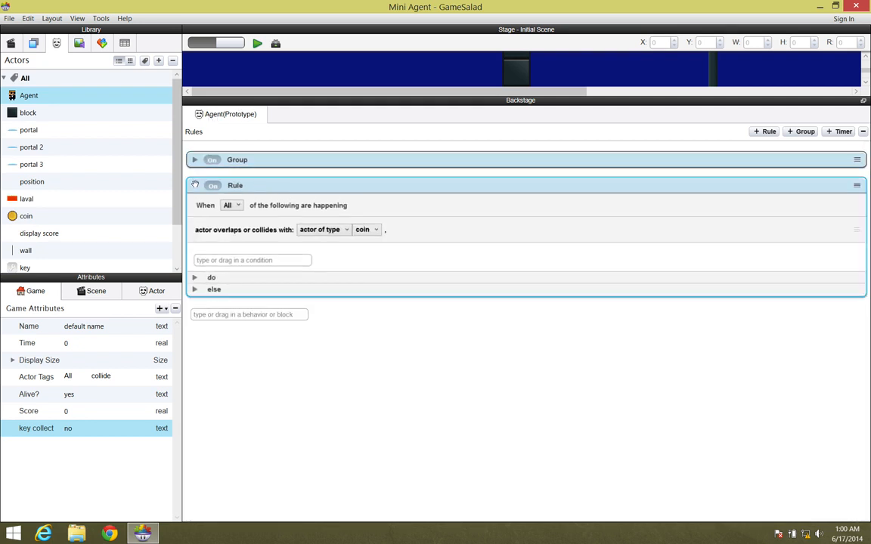
click(195, 186)
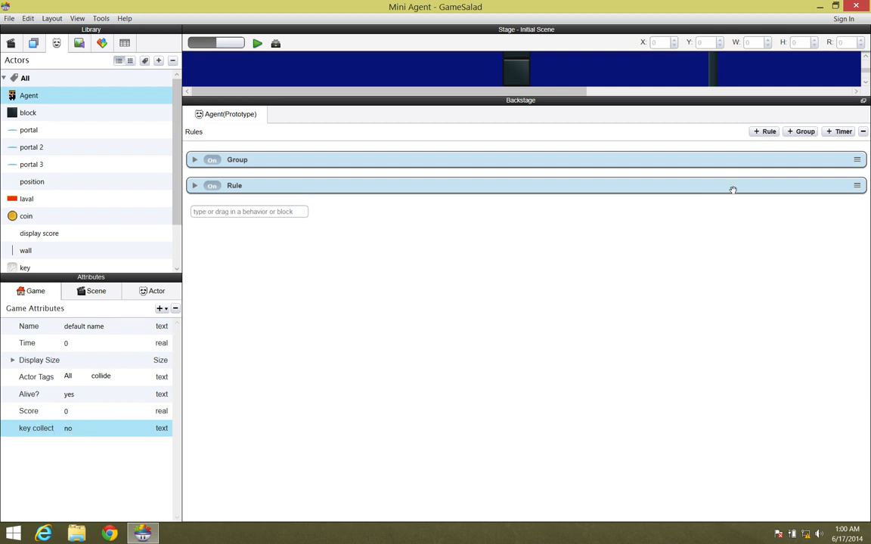
- Add a rule to the Agent prototype with a collision condition for overlapping or colliding with the key actor
click(768, 132)
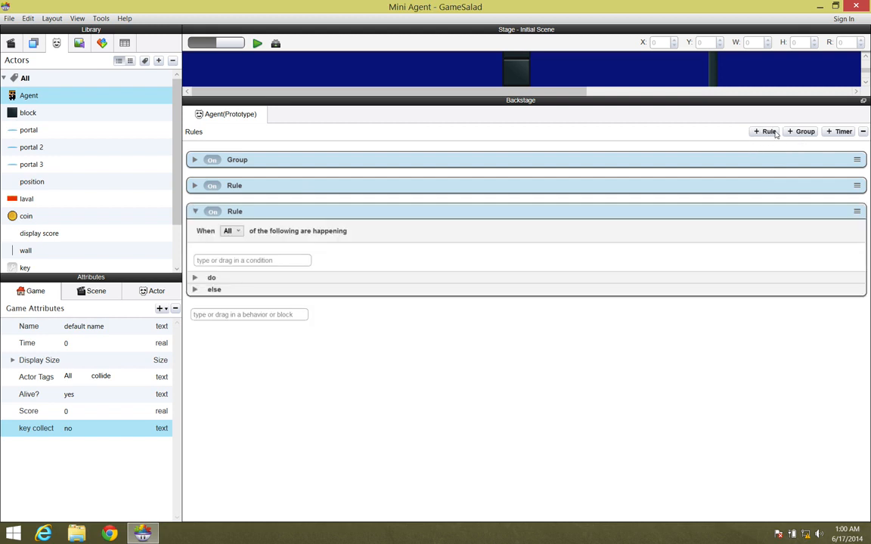
click(299, 261)
text(collision)
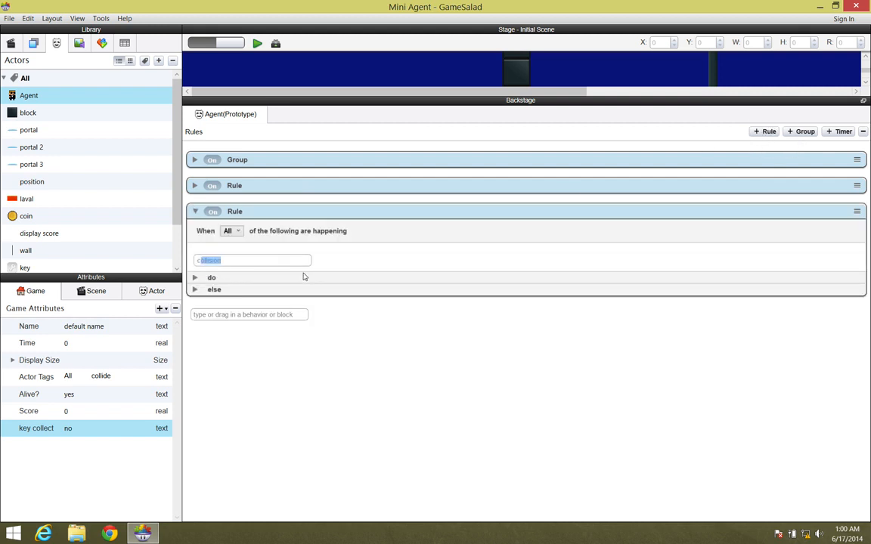
click(212, 270)
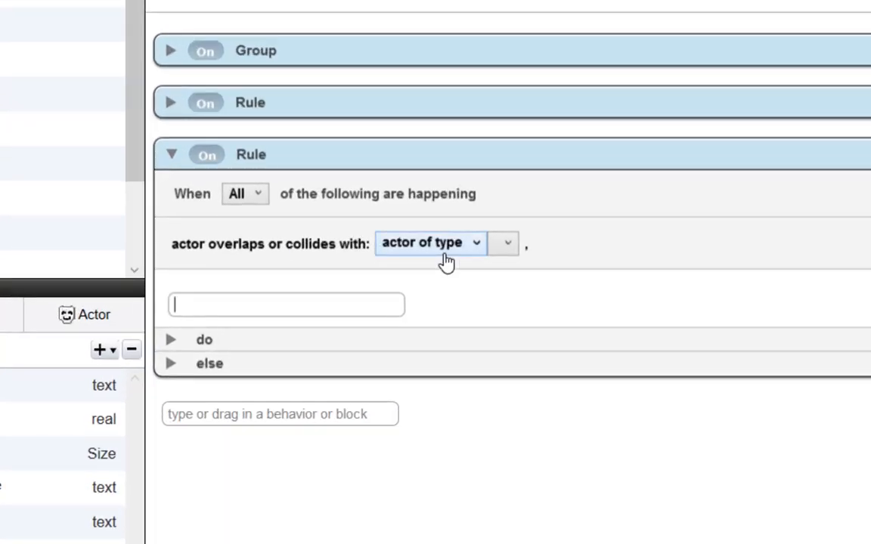
click(508, 245)
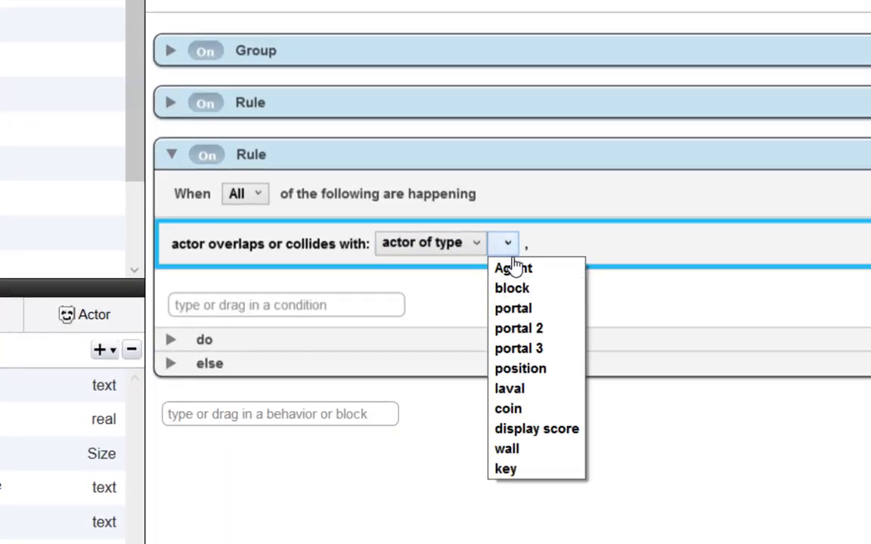
click(514, 472)
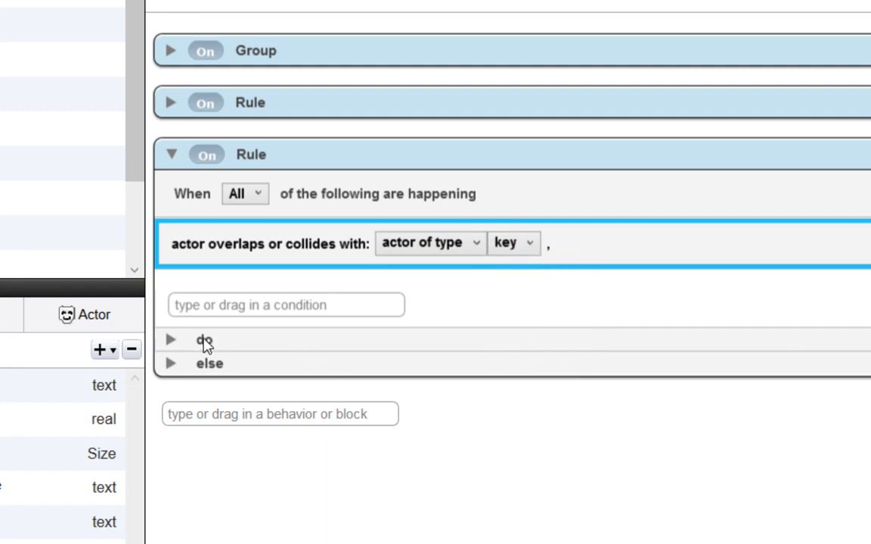
- Add a Change Attribute behavior to the do section of the Agent's key collision rule, setting game.key collect to yes
click(172, 342)
click(228, 387)
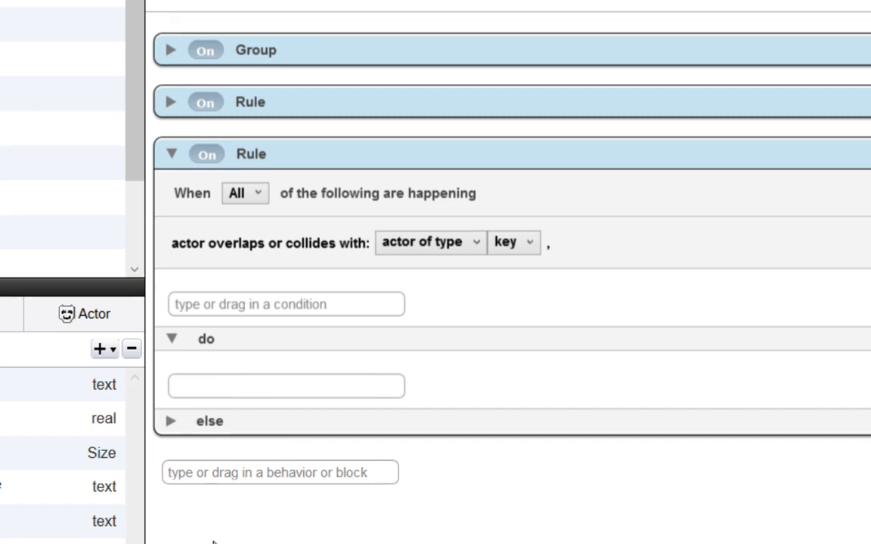
text(change Attribute)
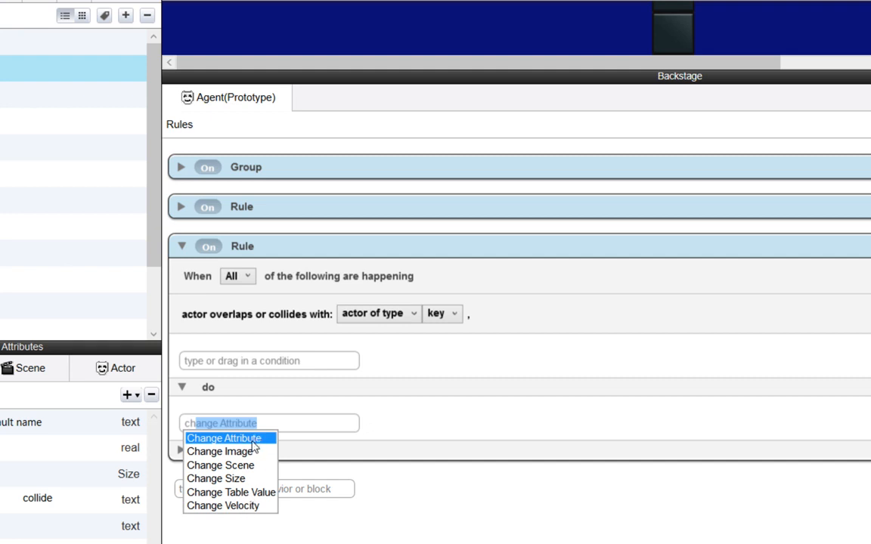
click(254, 444)
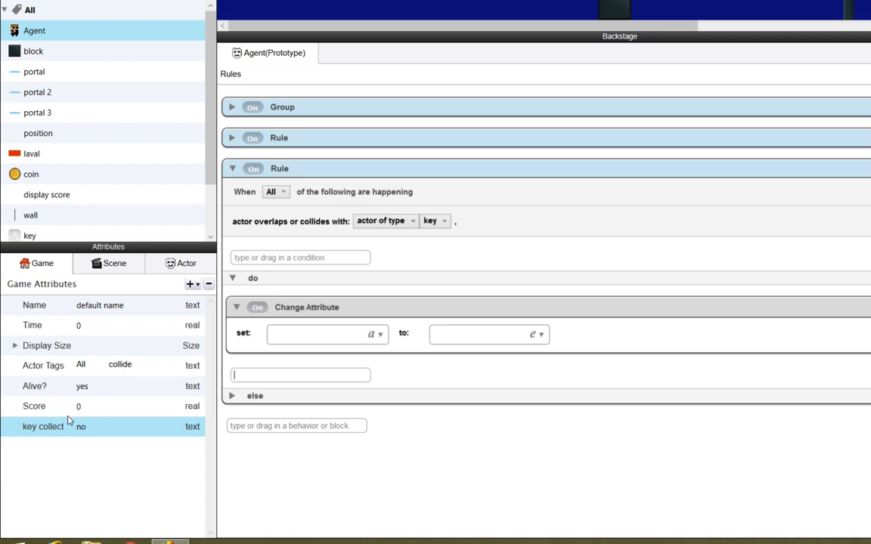
click(382, 337)
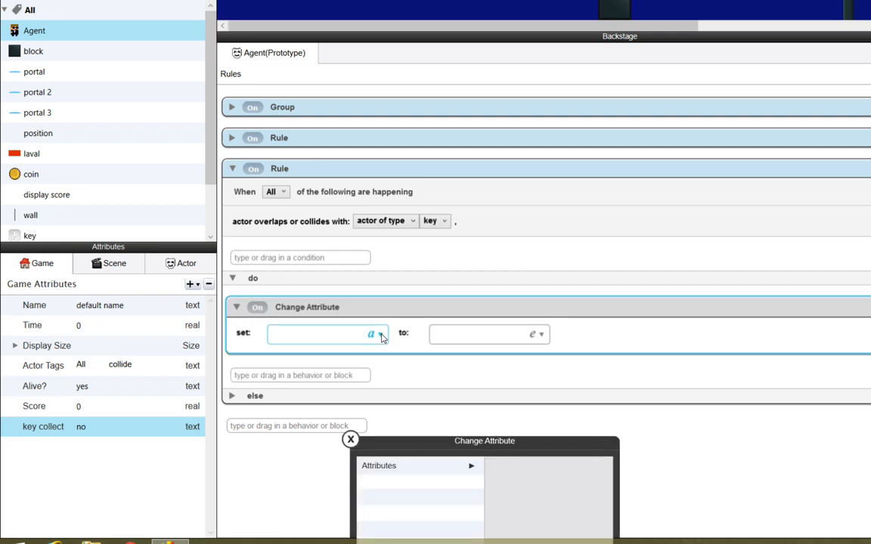
drag(413, 444, 359, 225)
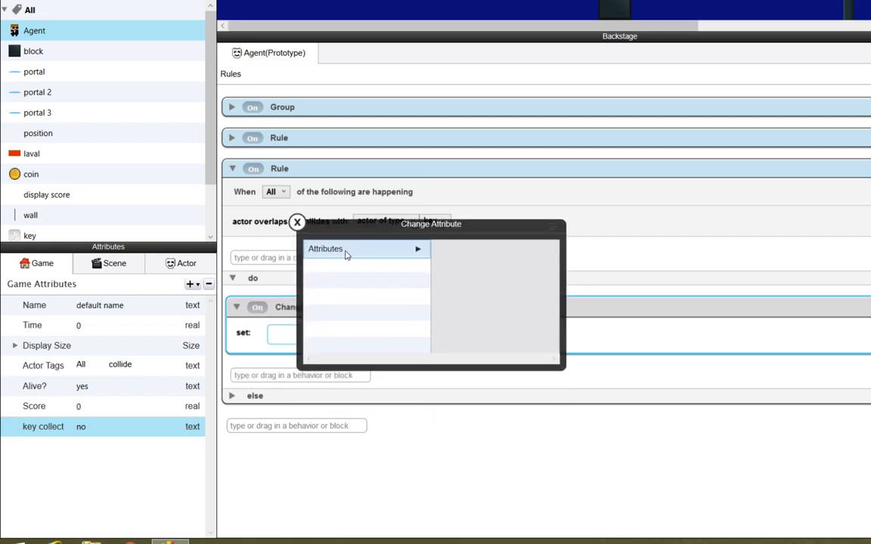
click(346, 250)
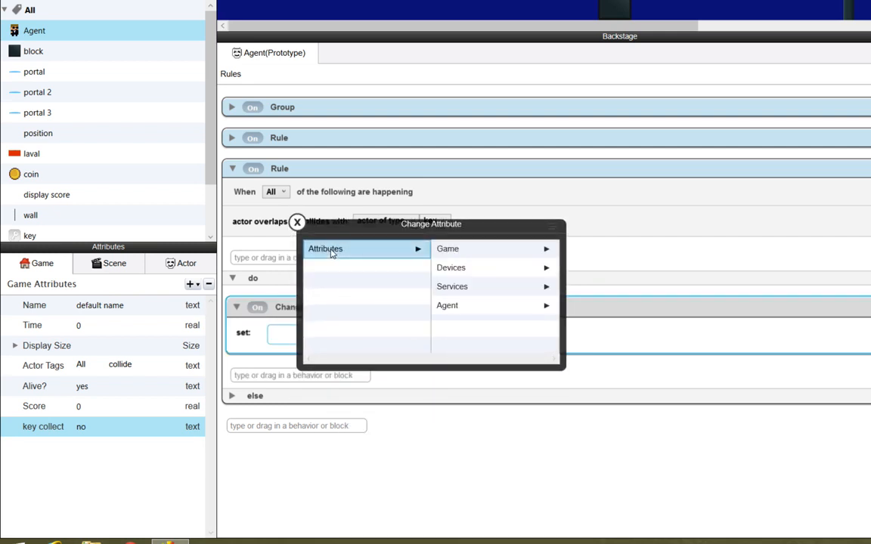
click(463, 252)
scroll(553, 295, down, 1)
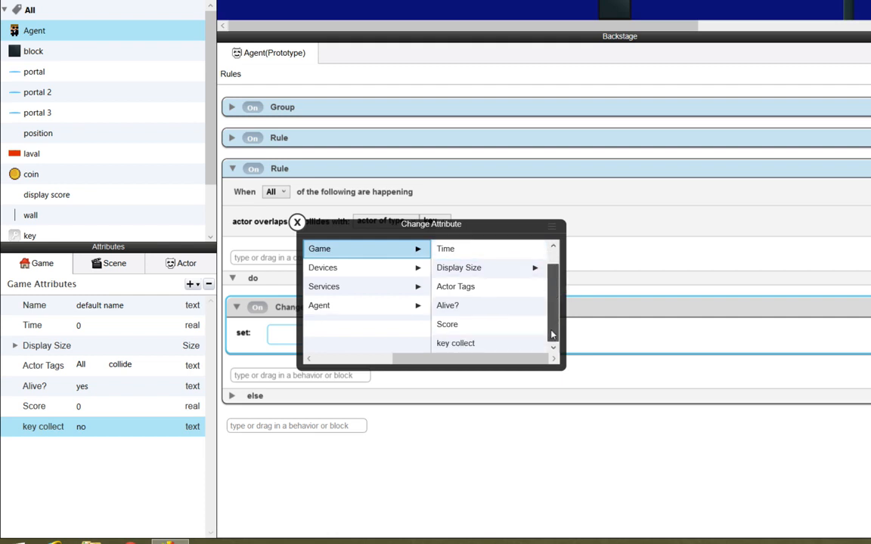
click(477, 344)
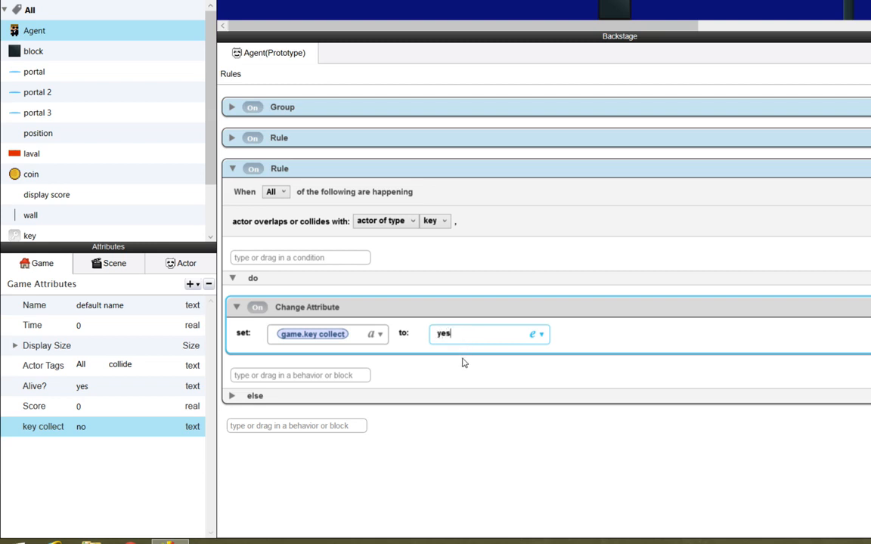
- Rename the Agent's new key collision rule as "key collect"
click(278, 173)
double_click(278, 170)
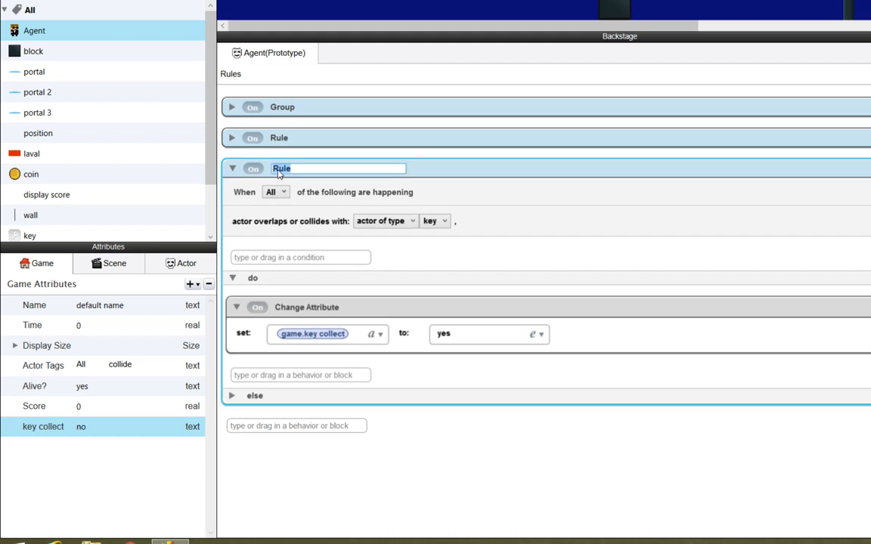
text(key collect)
key(Return)
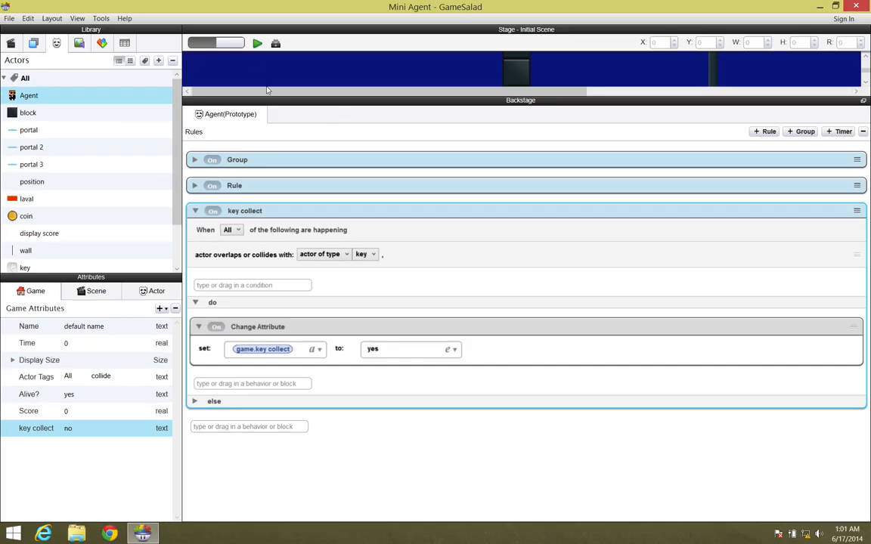
- Preview the scene, walk the Agent over the key and back to the wall, and return to the editor
click(257, 44)
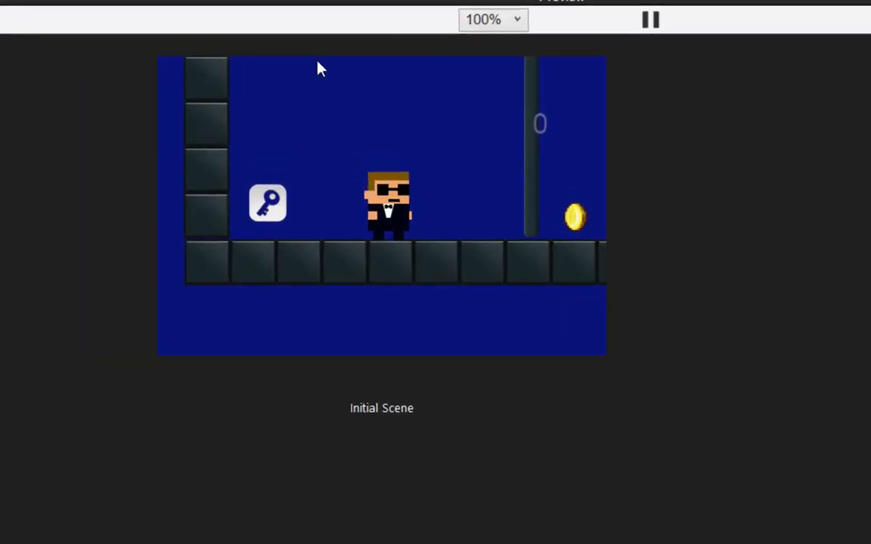
key(Left)
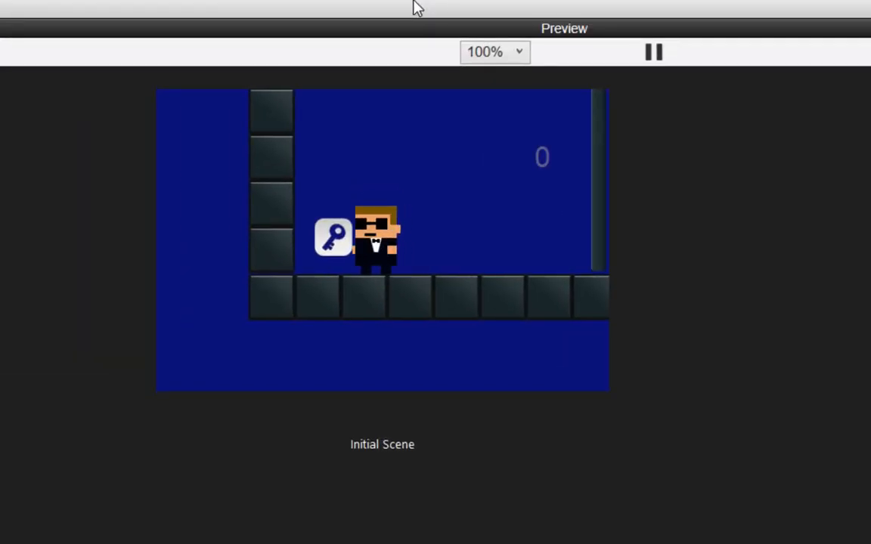
key(Left)
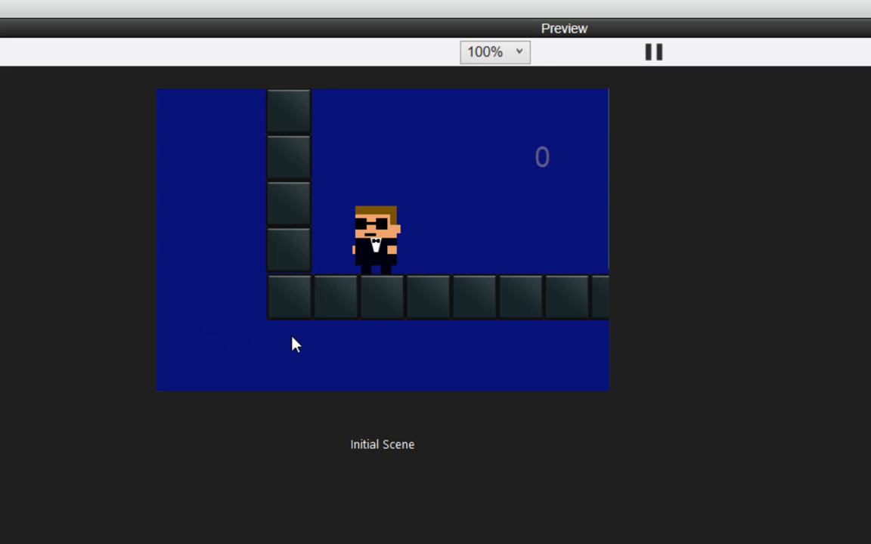
key(Right)
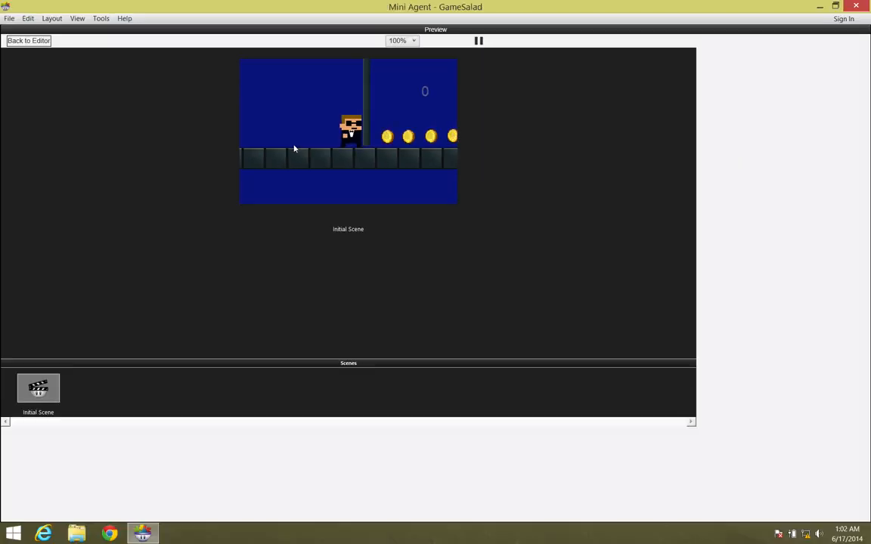
click(29, 40)
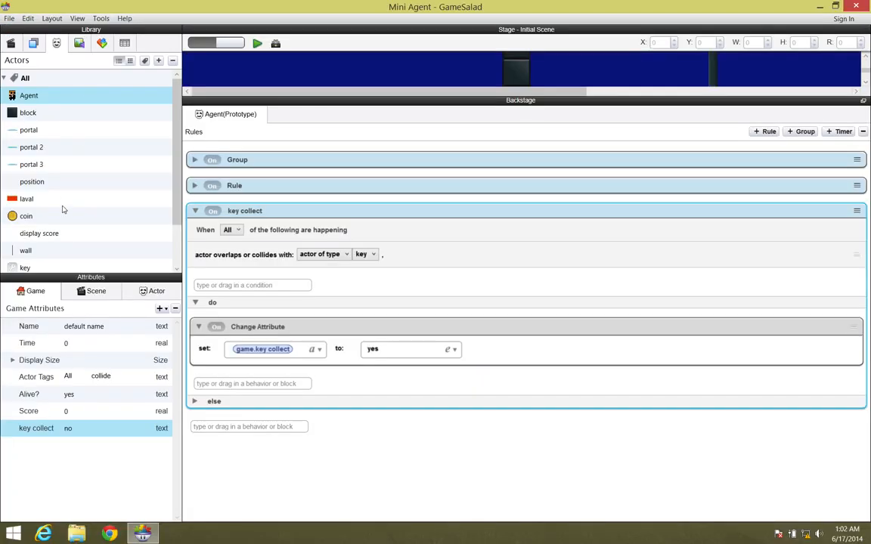
- Add a rule to the wall prototype with a collision condition for overlapping or colliding with the Agent actor
click(54, 251)
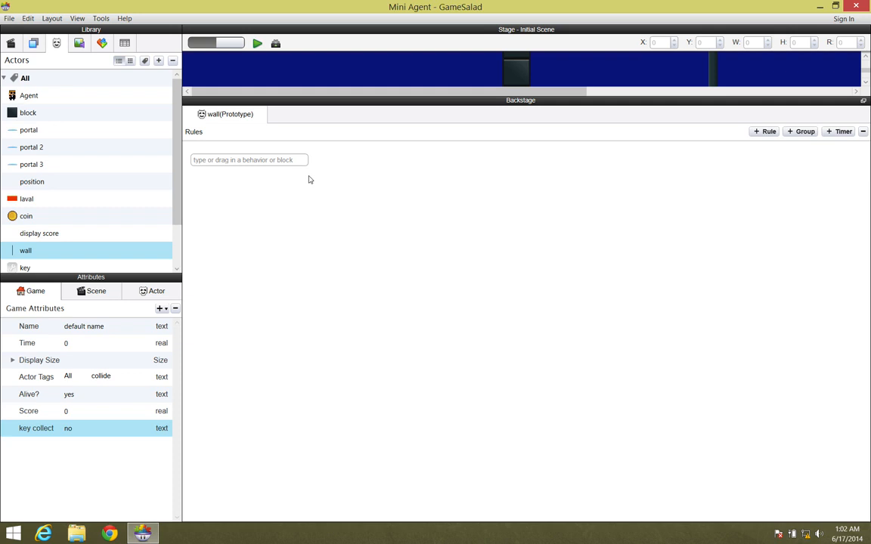
click(767, 132)
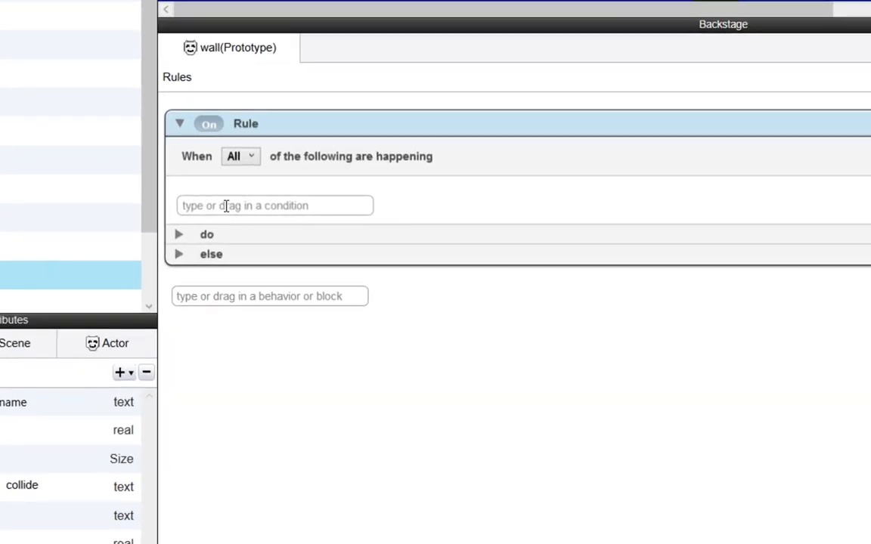
click(223, 209)
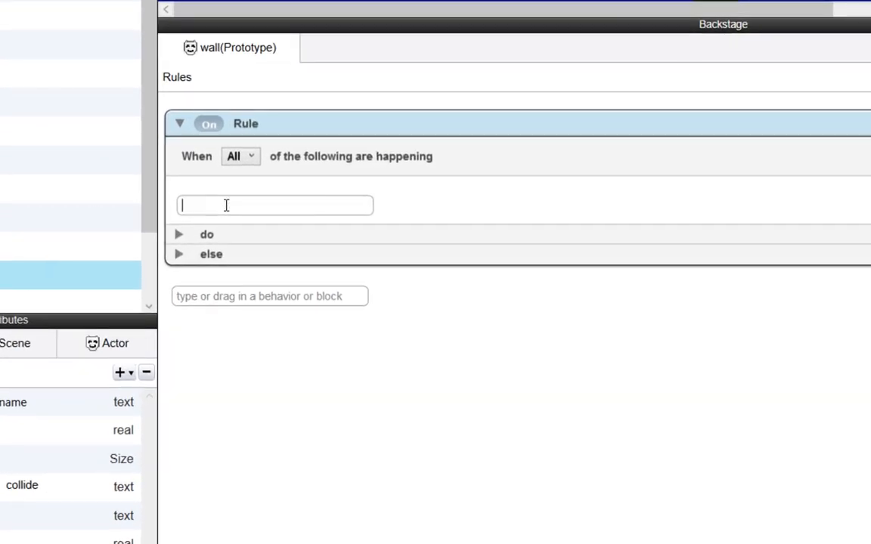
text(c)
click(216, 222)
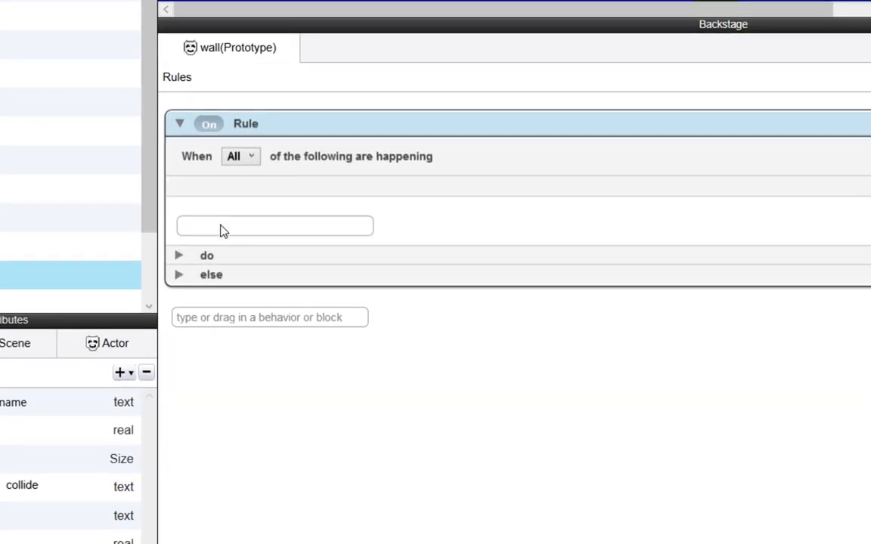
click(459, 199)
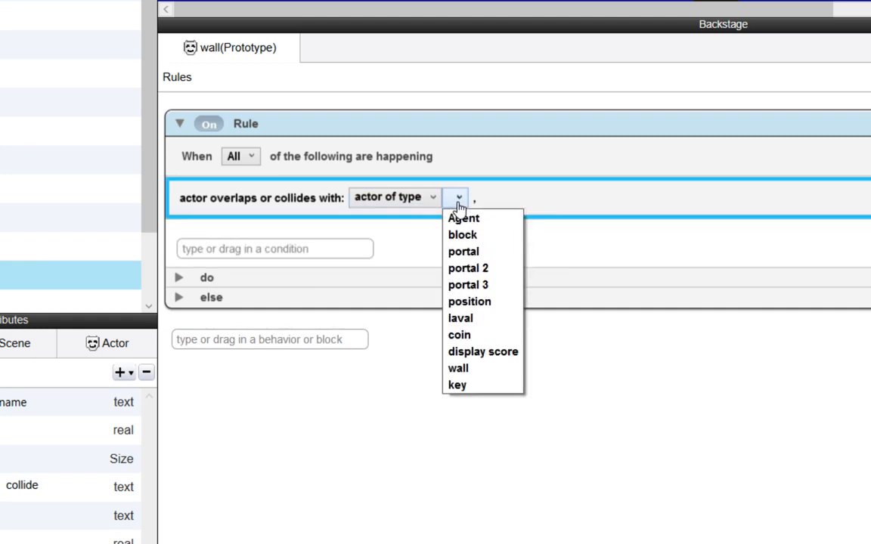
click(463, 220)
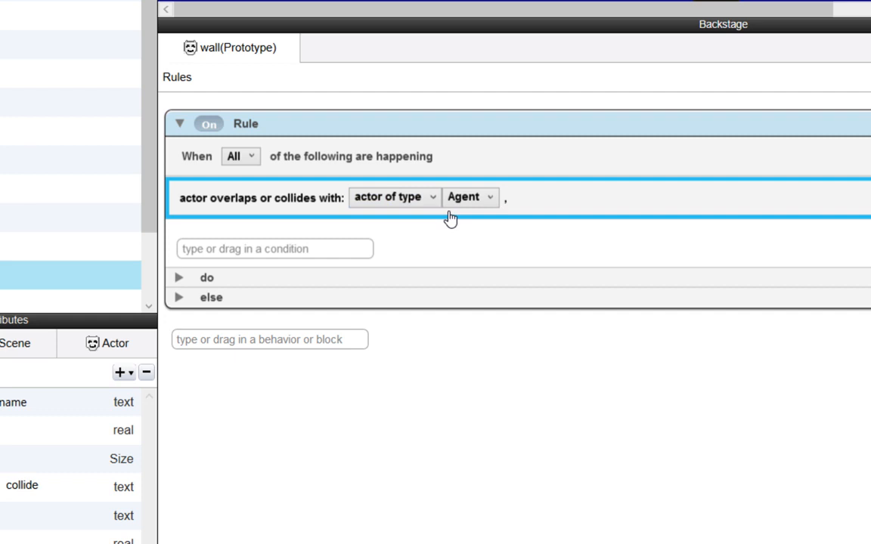
- Add a Destroy behavior to the do section of the wall's collision rule
click(180, 278)
click(235, 318)
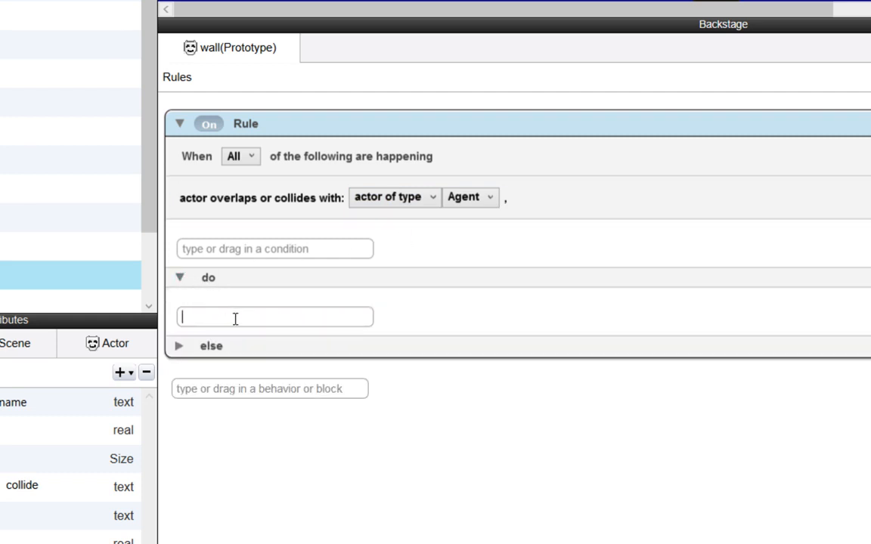
text(destroy)
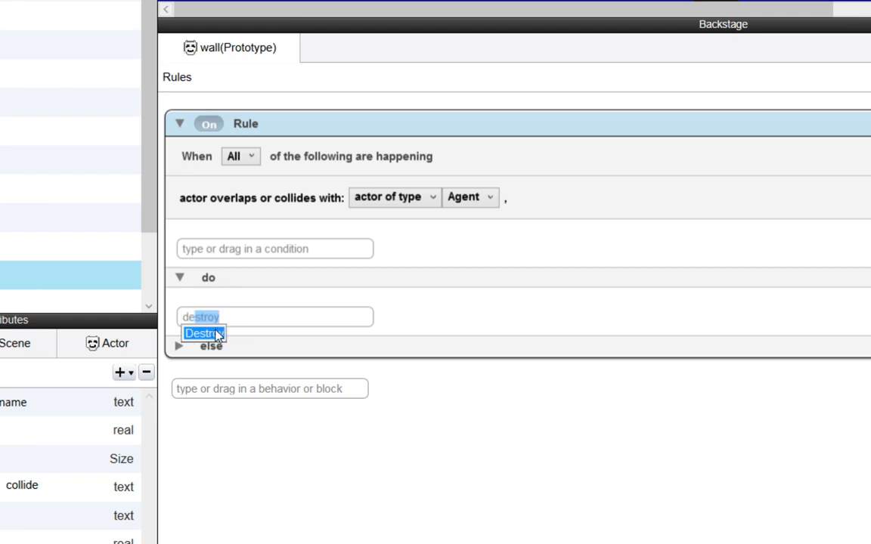
click(215, 334)
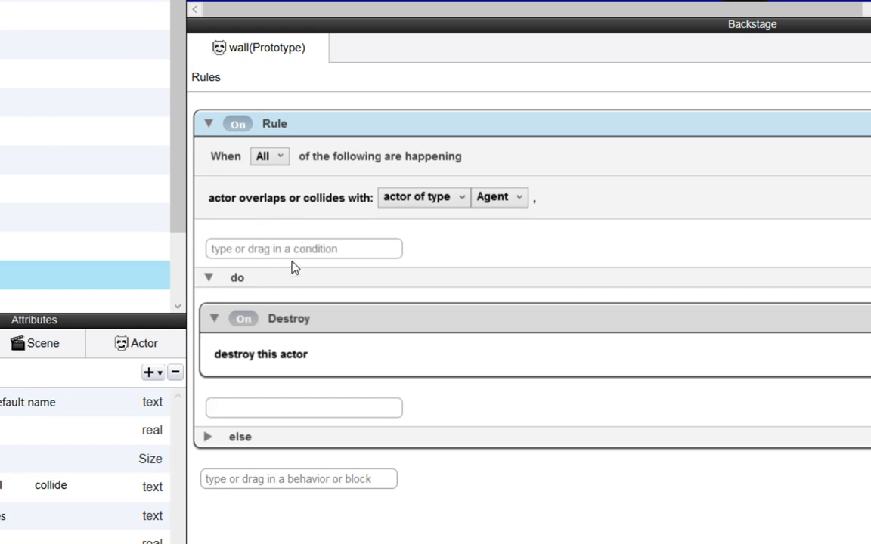
- Add an Attribute condition to the wall's rule that checks the game.key collect attribute
click(308, 248)
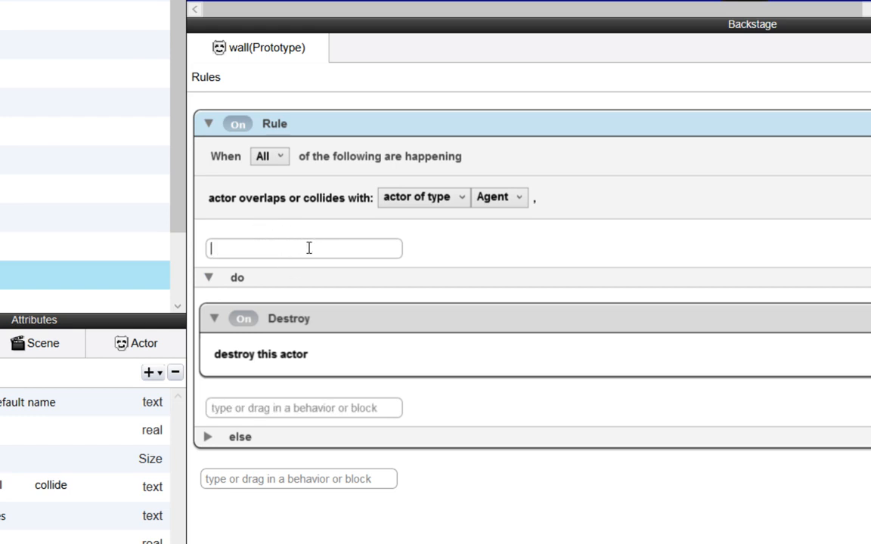
text(attribute)
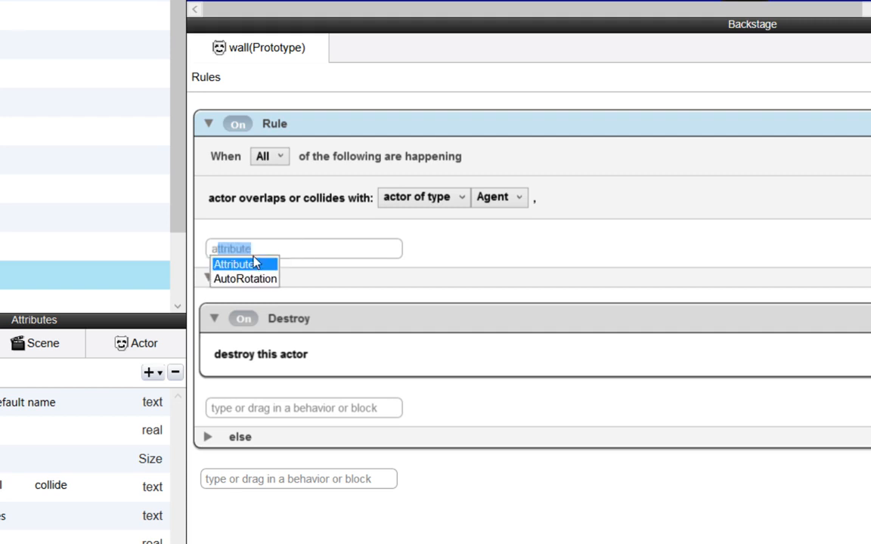
click(254, 266)
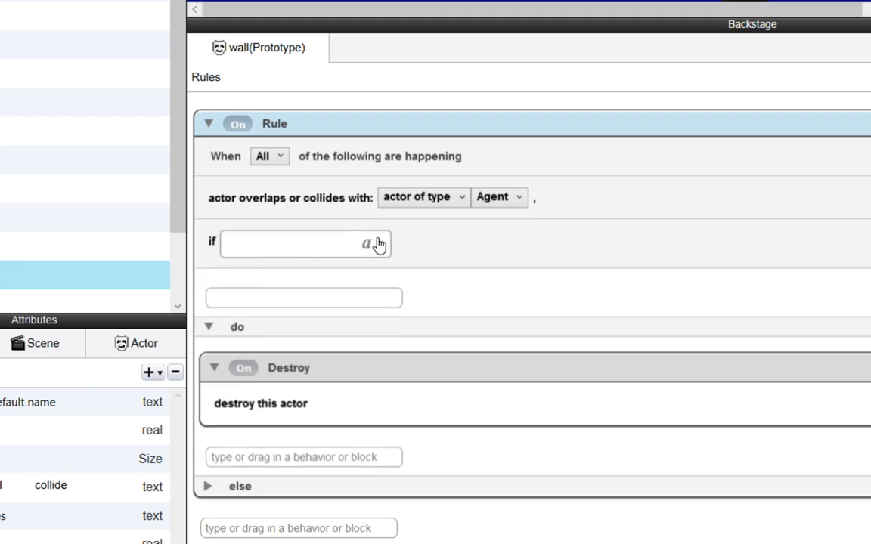
click(381, 245)
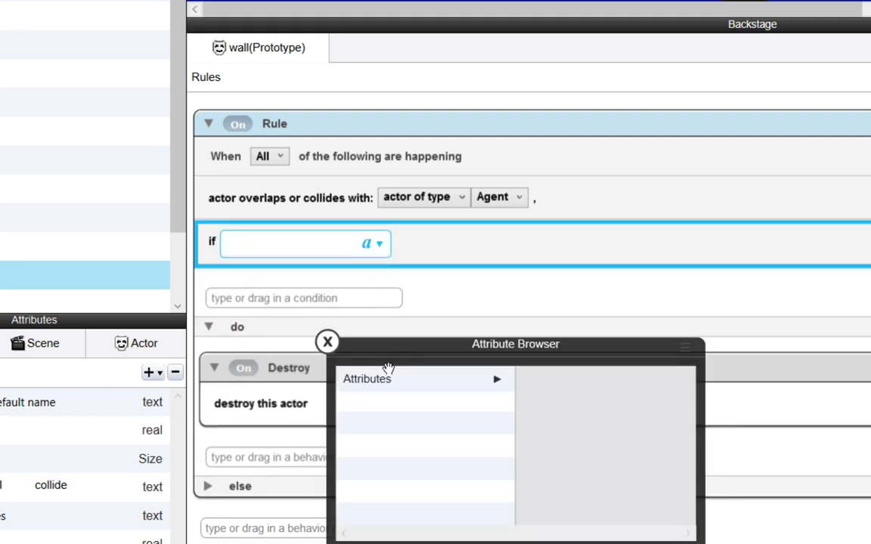
click(391, 381)
drag(558, 344, 443, 207)
click(443, 237)
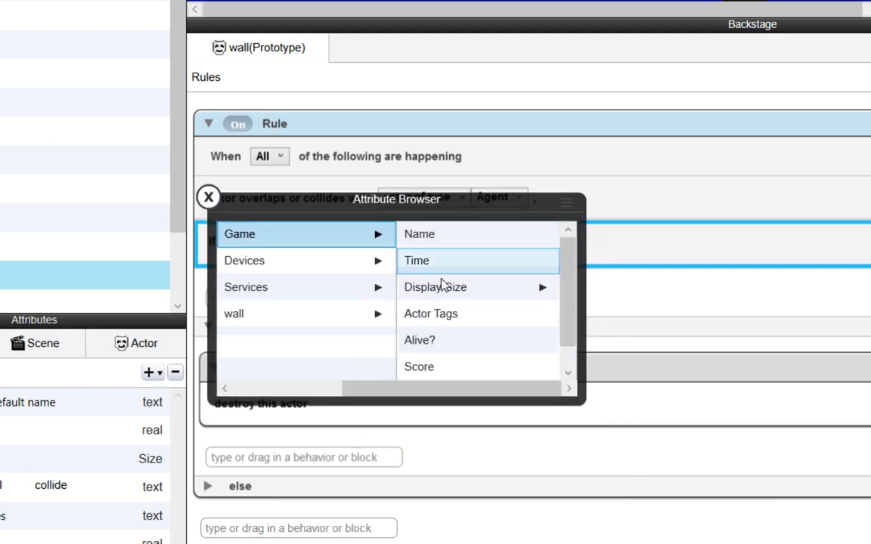
scroll(568, 316, down, 1)
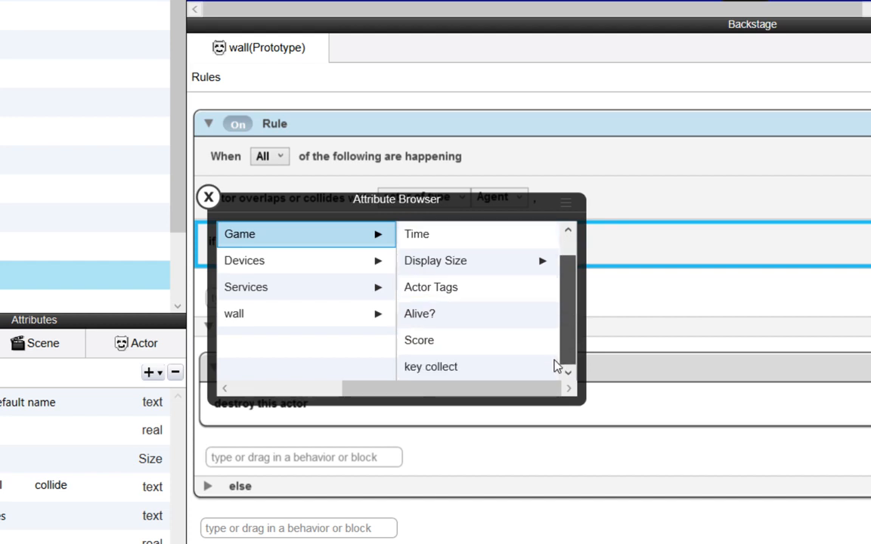
click(487, 369)
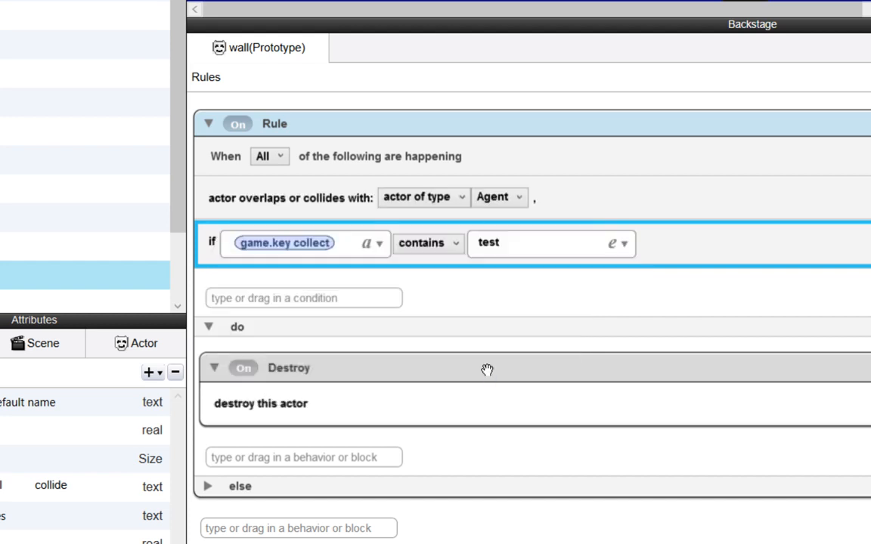
- Set the wall rule's game.key collect condition to "is" with the value yes
click(456, 245)
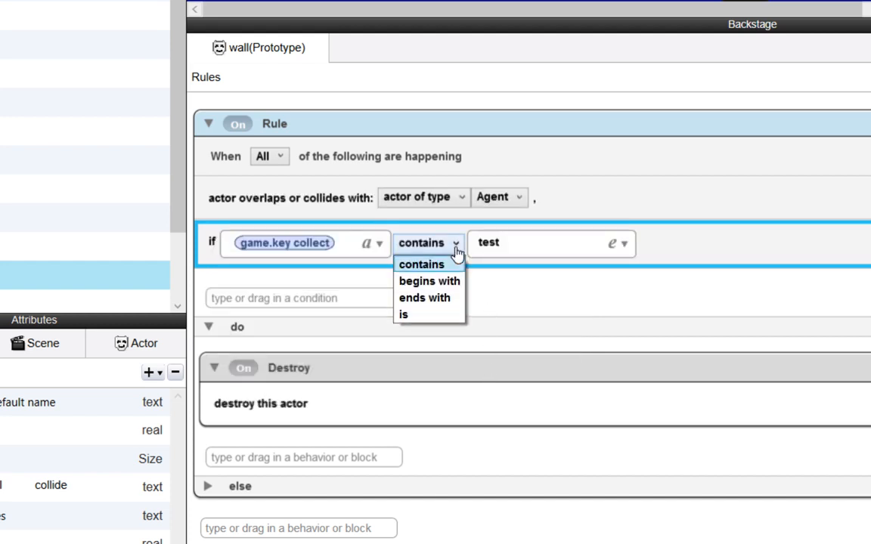
click(412, 316)
drag(500, 242, 431, 247)
text(yes)
click(438, 276)
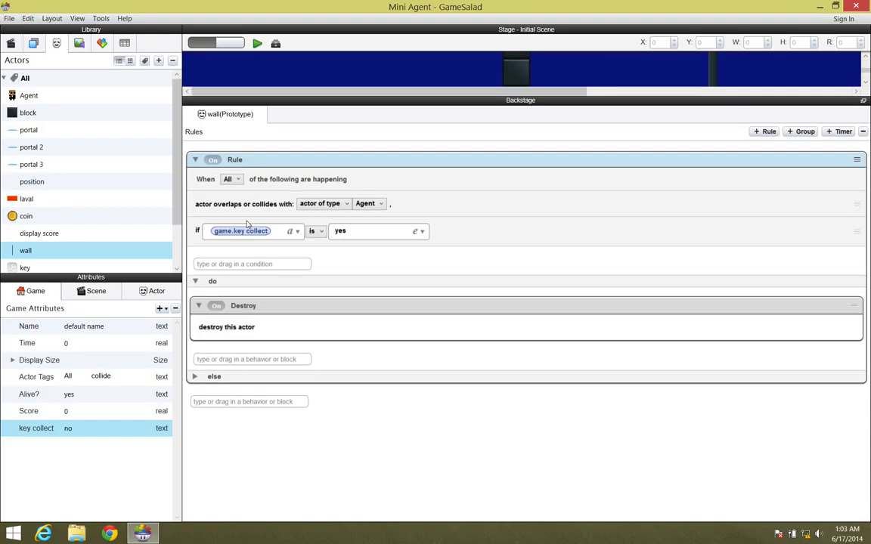
- Preview the scene and walk the Agent into the wall without collecting the key
click(258, 43)
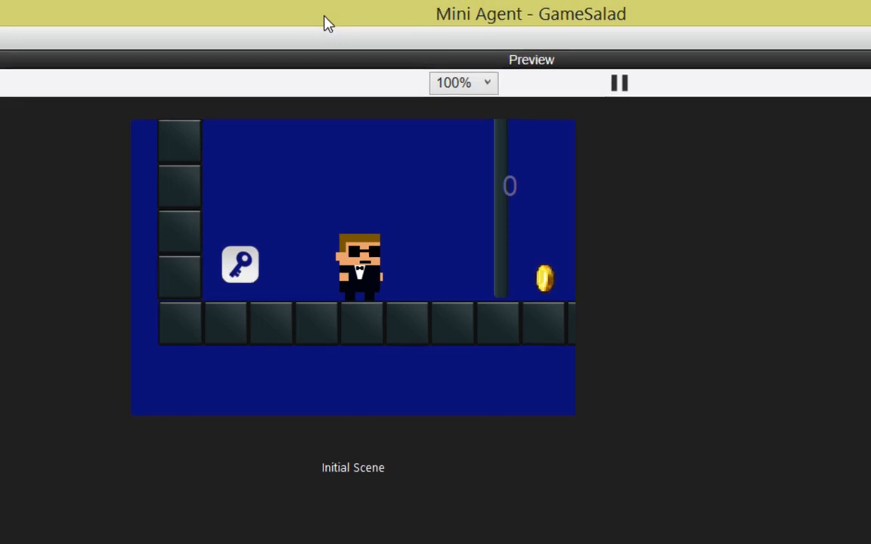
key(Right)
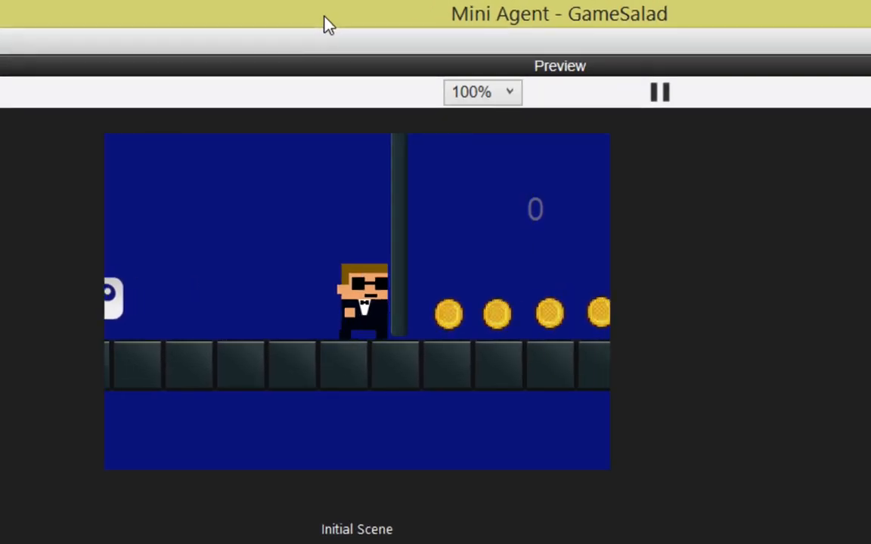
key(Left)
key(Right)
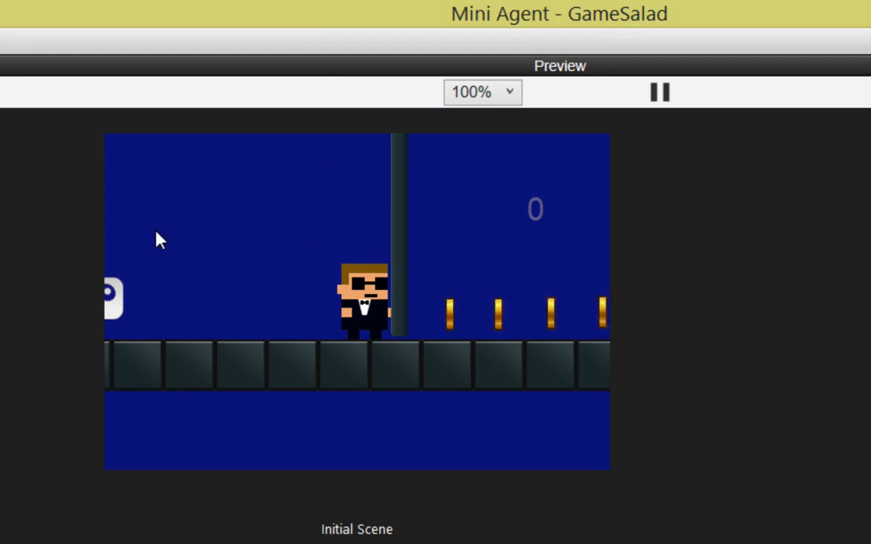
- Test the wall after walking the Agent over the key, and return to the editor with the stage area enlarged
key(Left)
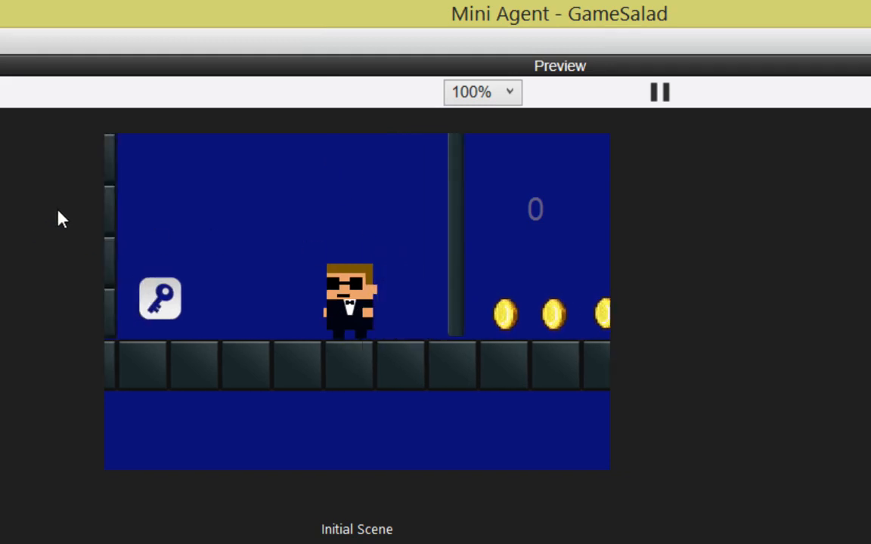
key(Left)
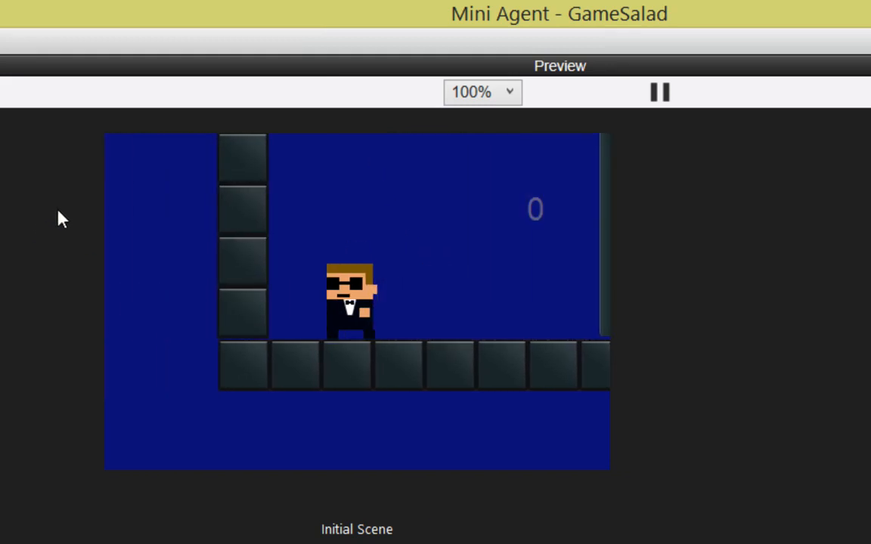
key(Right)
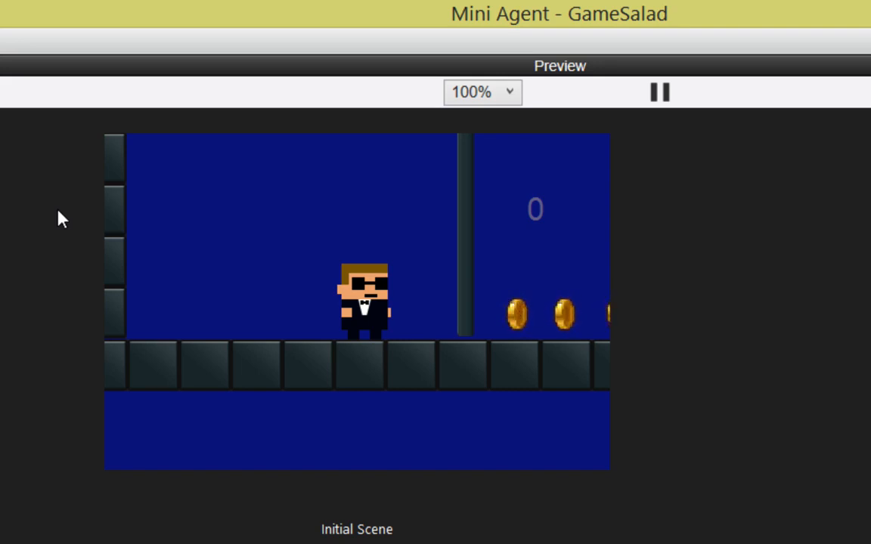
key(Right)
key(Left)
key(Right)
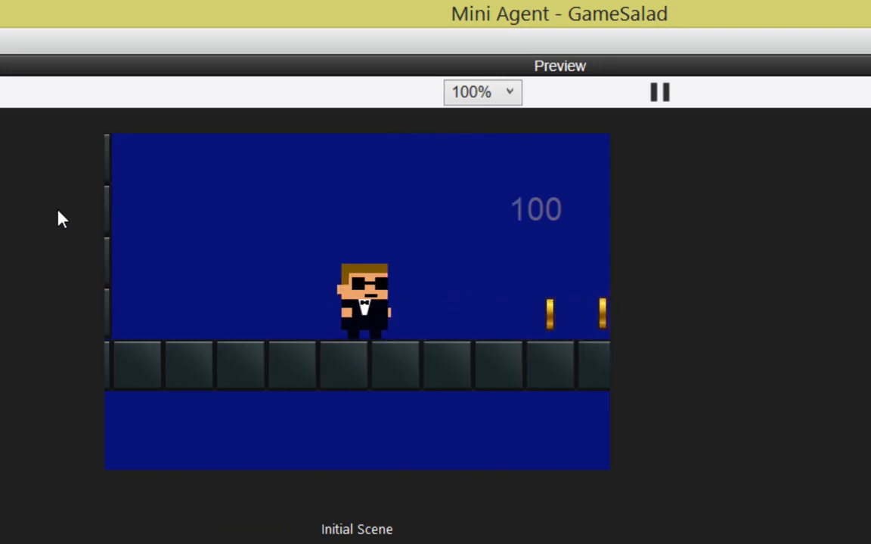
key(Left)
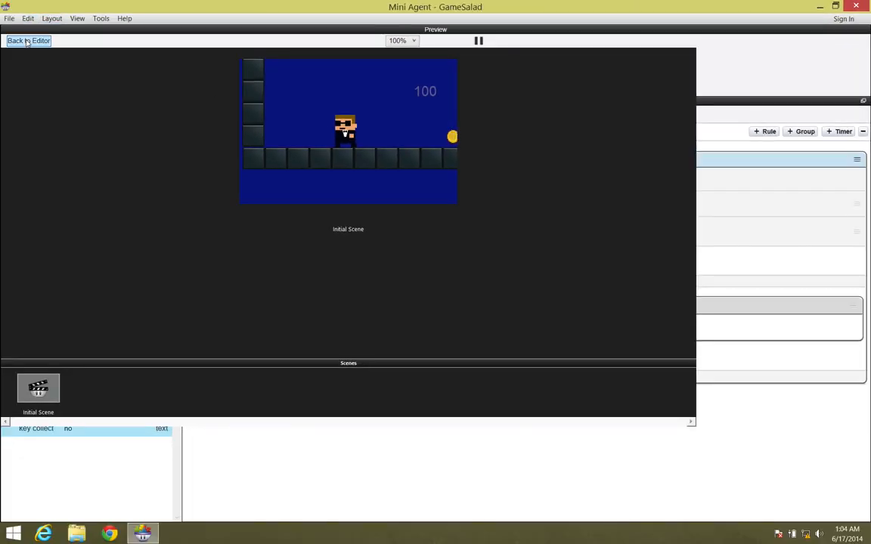
click(27, 41)
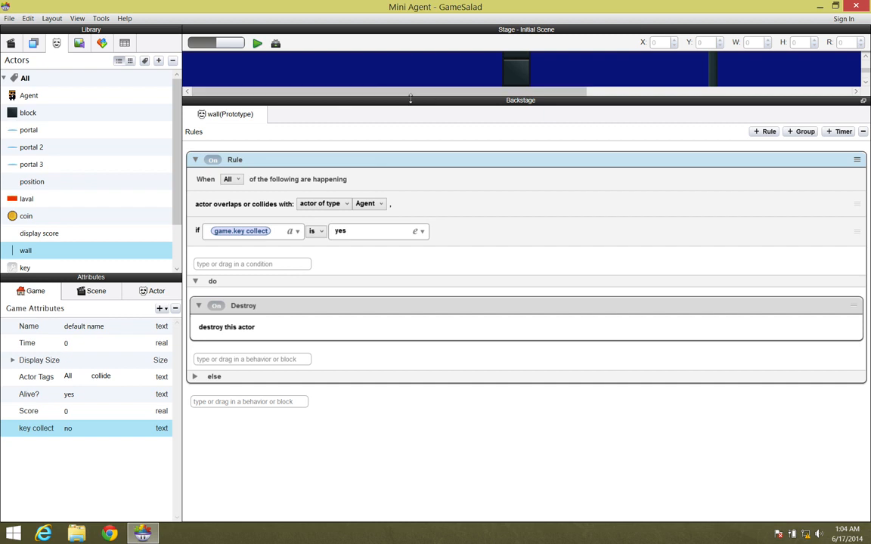
drag(406, 186, 430, 429)
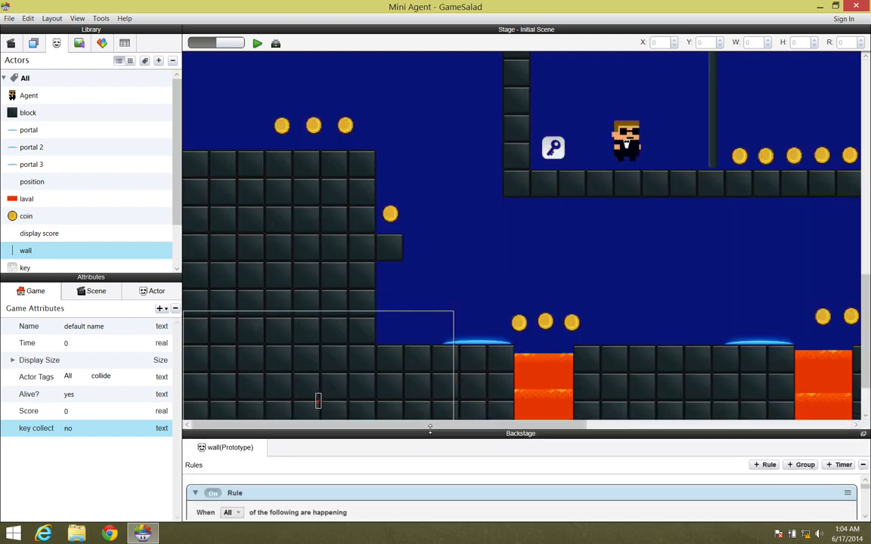